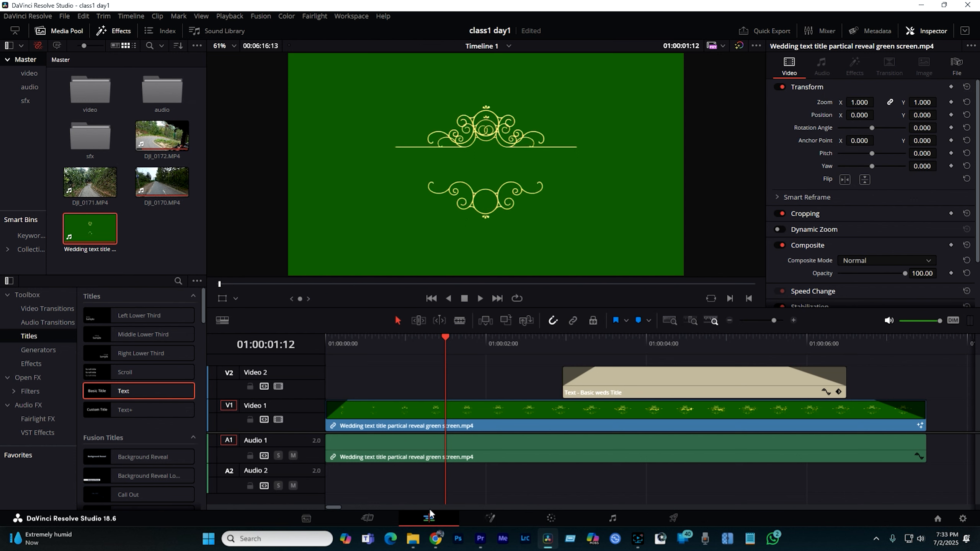
# Open the wedding title green screen clip in Fusion and search the effects for "key"
pyautogui.click(496, 521)
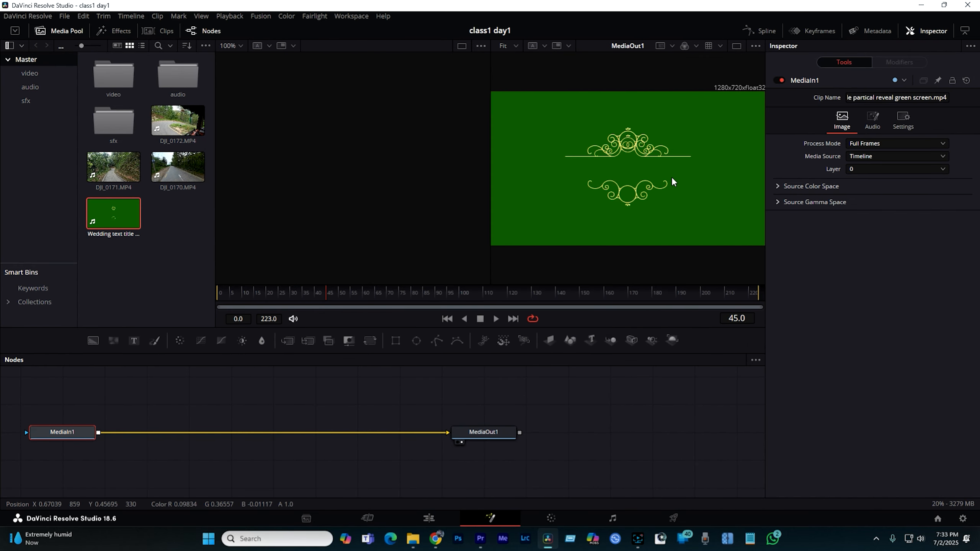
pyautogui.click(115, 31)
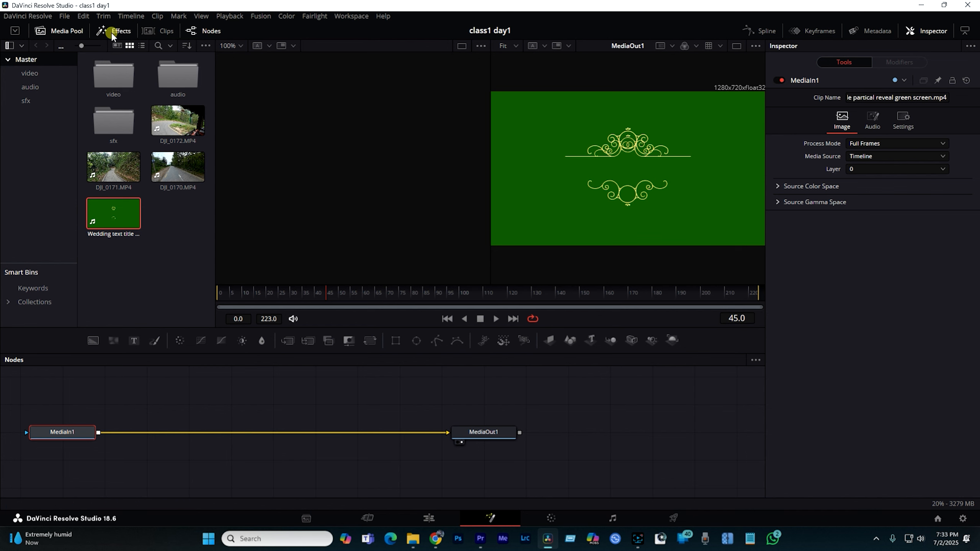
pyautogui.click(77, 57)
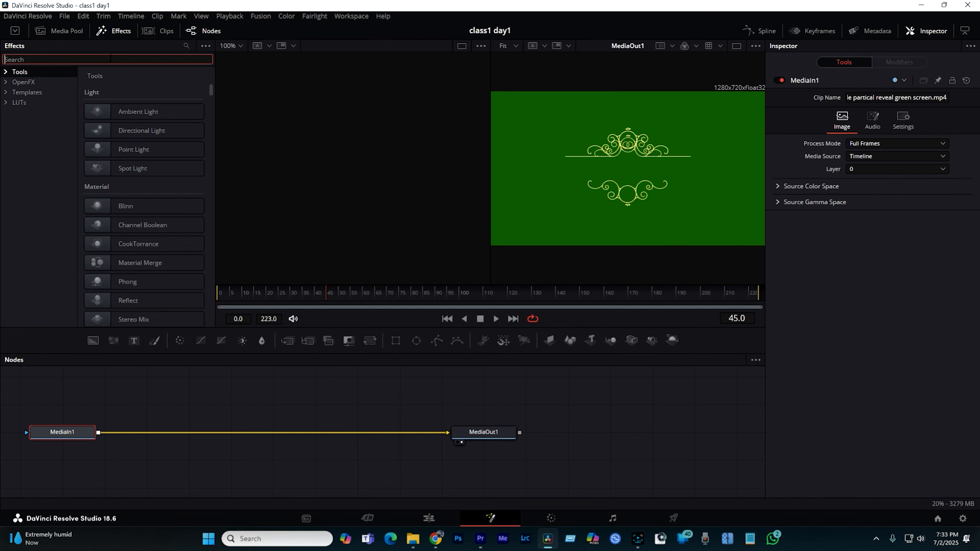
pyautogui.write('key')
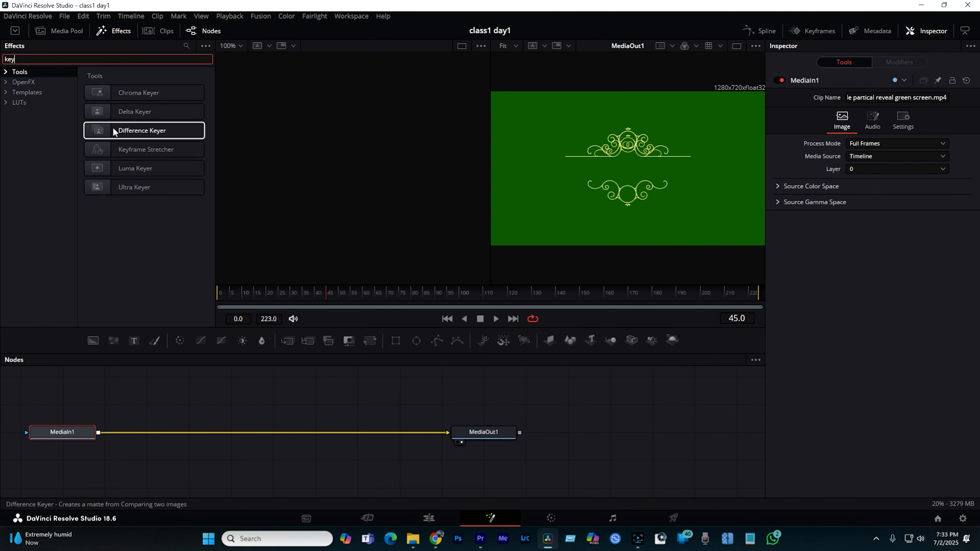
# Try out an Ultra Keyer and a Delta Keyer after MediaIn1, then delete the Delta Keyer
pyautogui.click(145, 189)
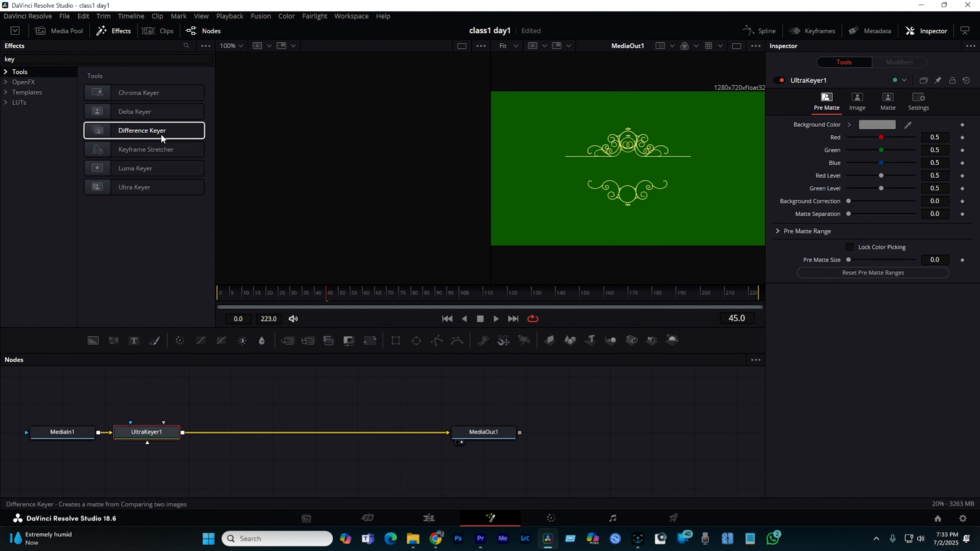
pyautogui.click(158, 112)
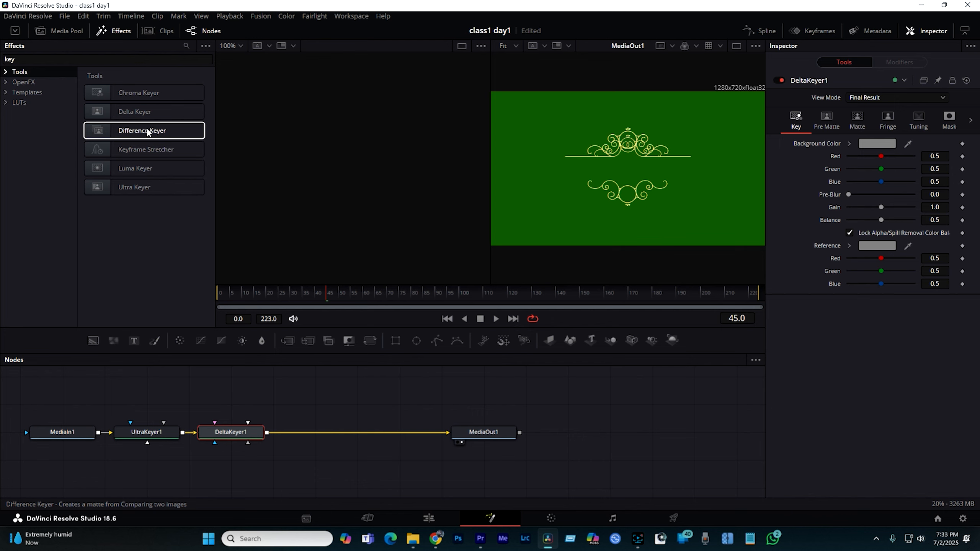
pyautogui.click(147, 112)
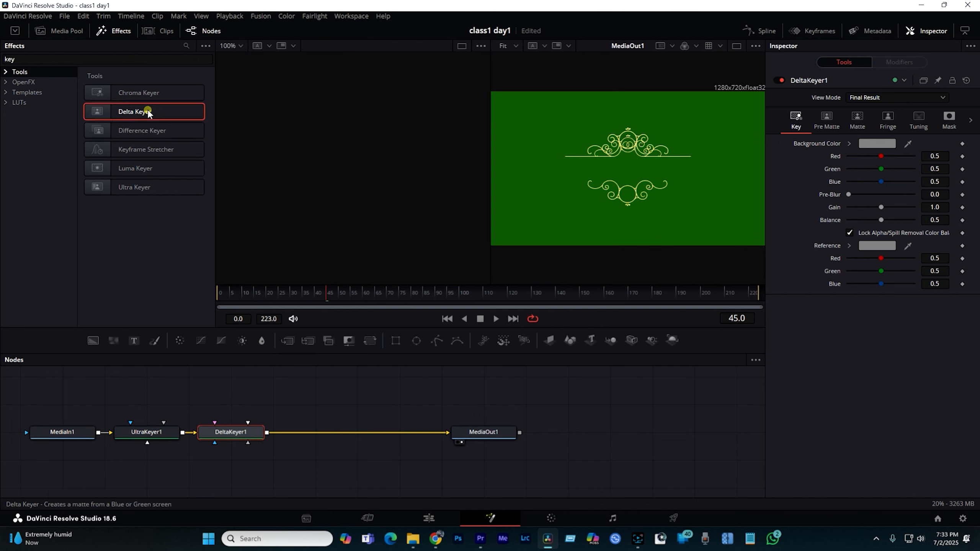
pyautogui.click(243, 431)
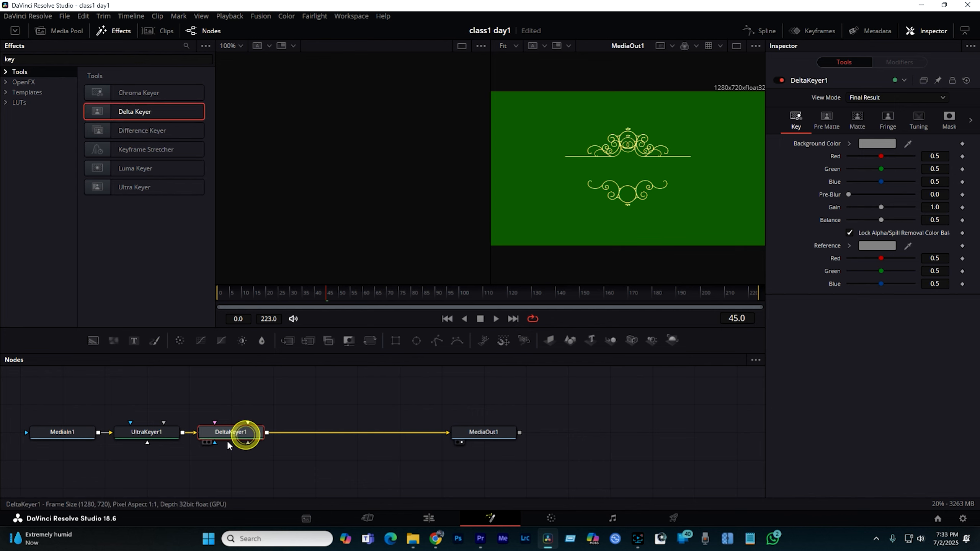
pyautogui.press('Delete')
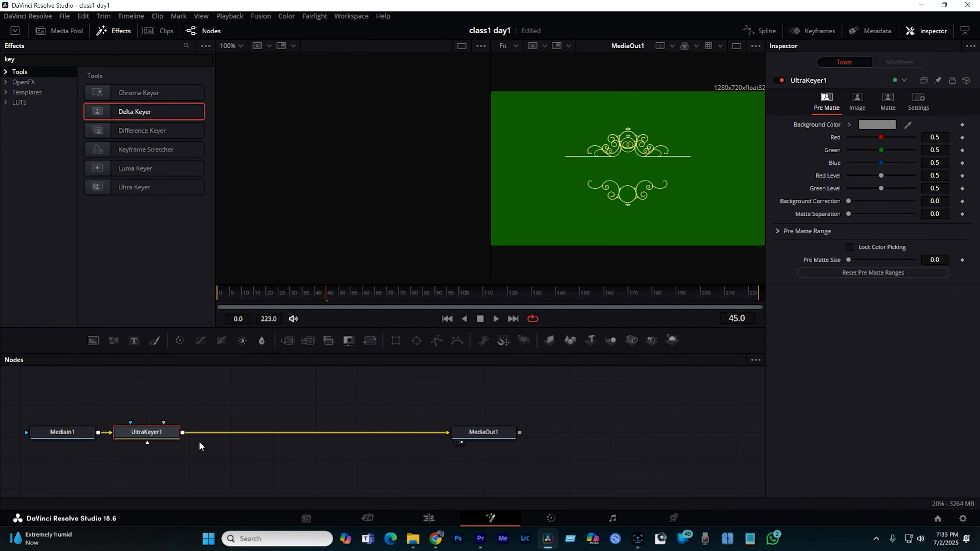
# Try keying out the green background with the Ultra Keyer, then undo the colour pick and delete the node
pyautogui.moveTo(166, 432); pyautogui.dragTo(273, 434)
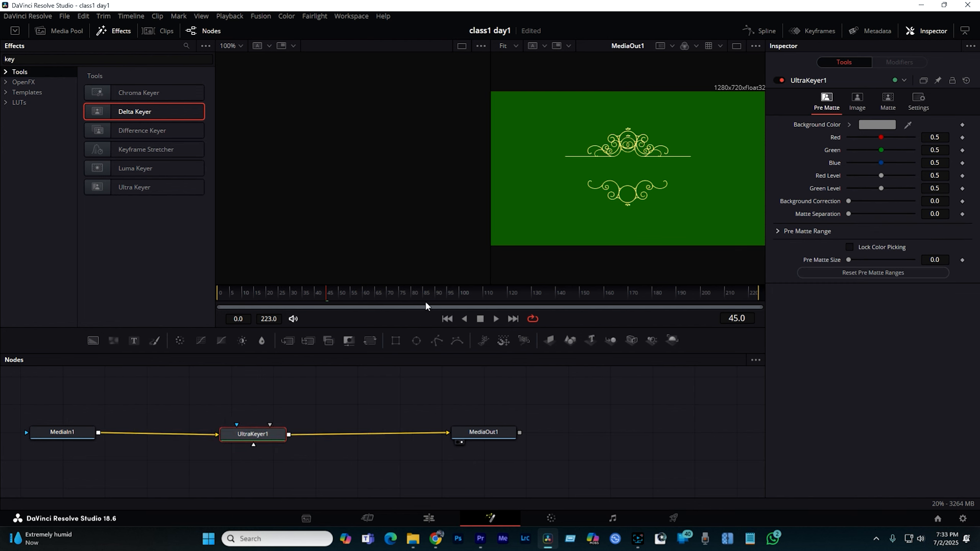
pyautogui.moveTo(908, 129); pyautogui.dragTo(888, 151)
pyautogui.moveTo(757, 174); pyautogui.dragTo(679, 149)
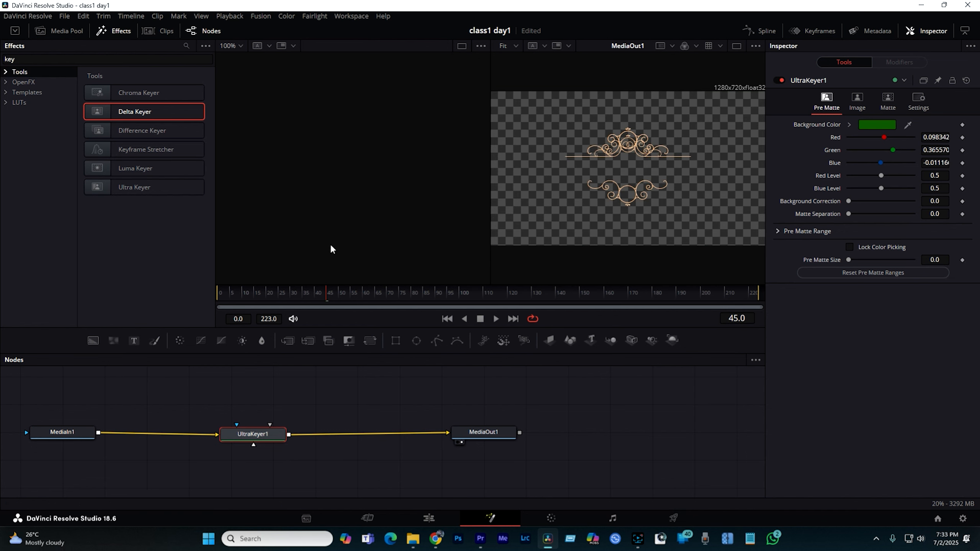
pyautogui.hotkey('ctrl', 'z')
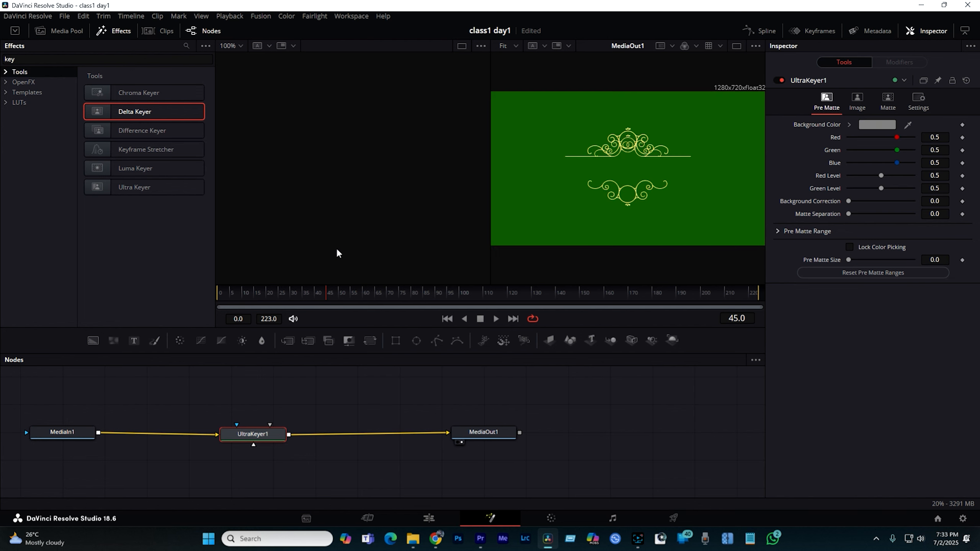
pyautogui.click(251, 436)
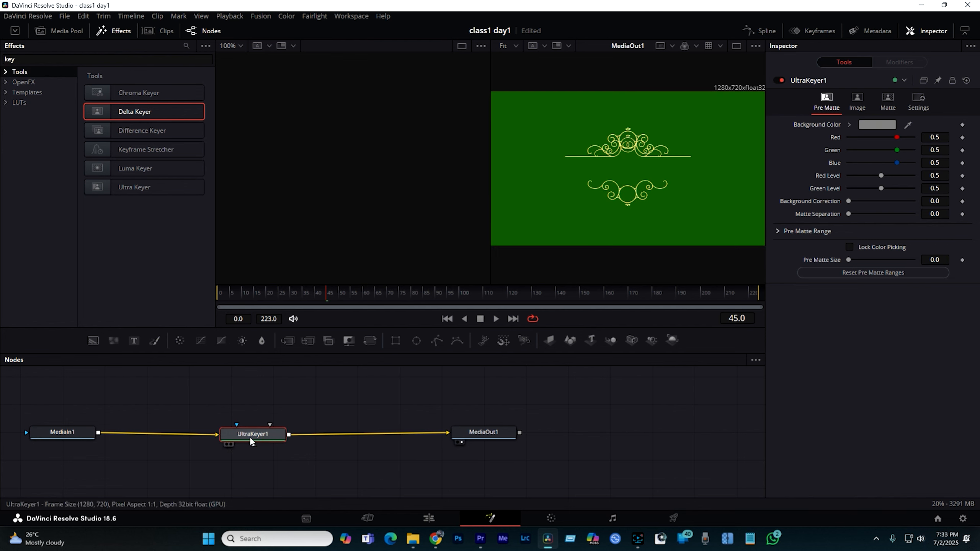
pyautogui.press('Delete')
# Try a Chroma Keyer between MediaIn1 and MediaOut1, look through its Chroma, Image and Matte settings, and delete it
pyautogui.click(139, 94)
pyautogui.moveTo(139, 93); pyautogui.dragTo(261, 429)
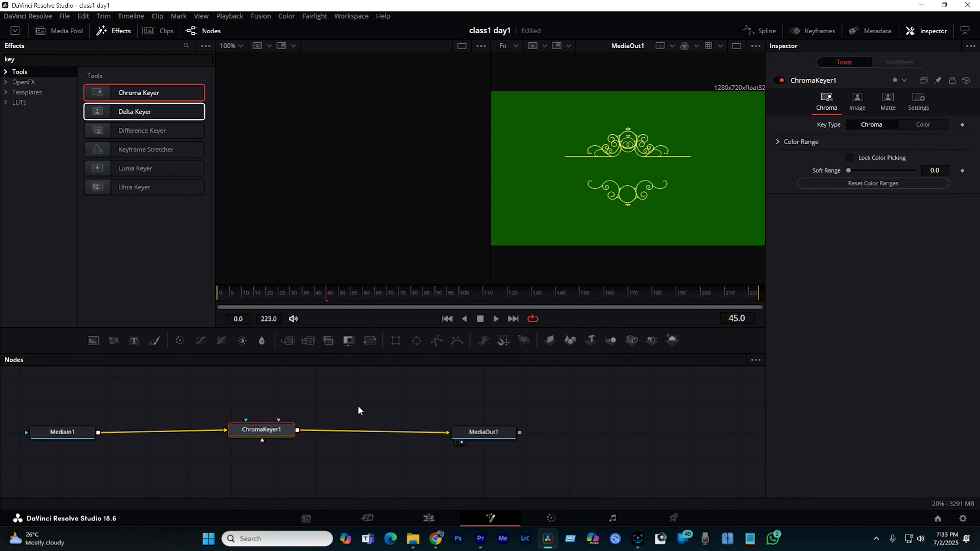
pyautogui.click(777, 142)
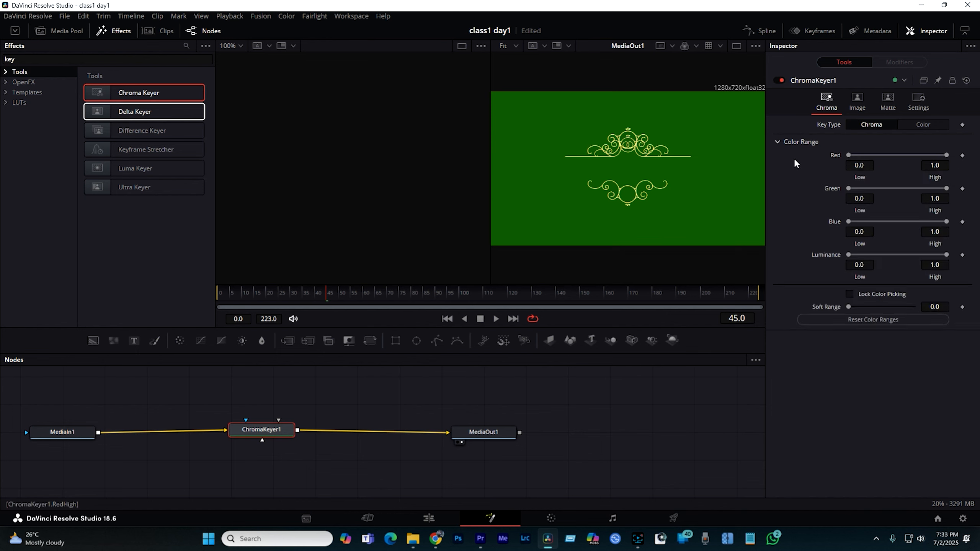
pyautogui.click(777, 142)
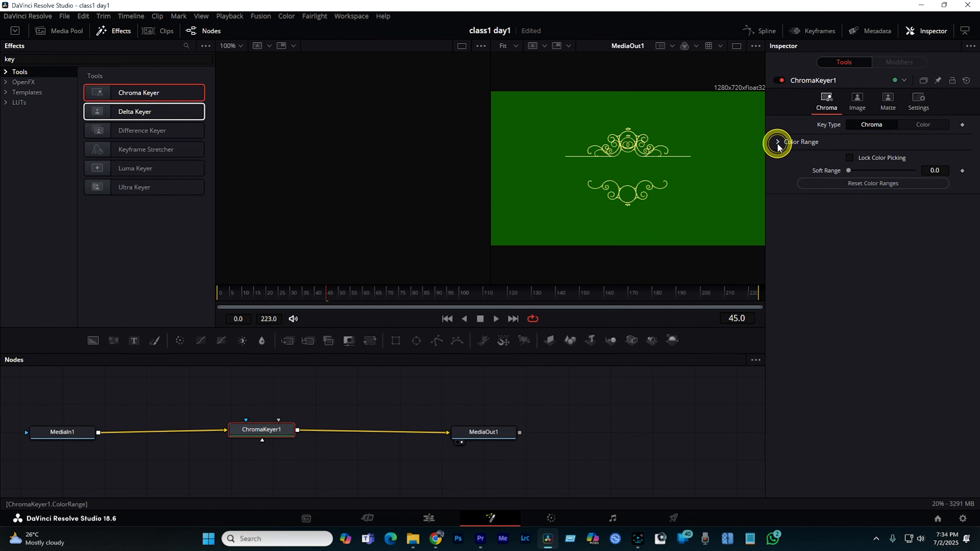
pyautogui.click(857, 101)
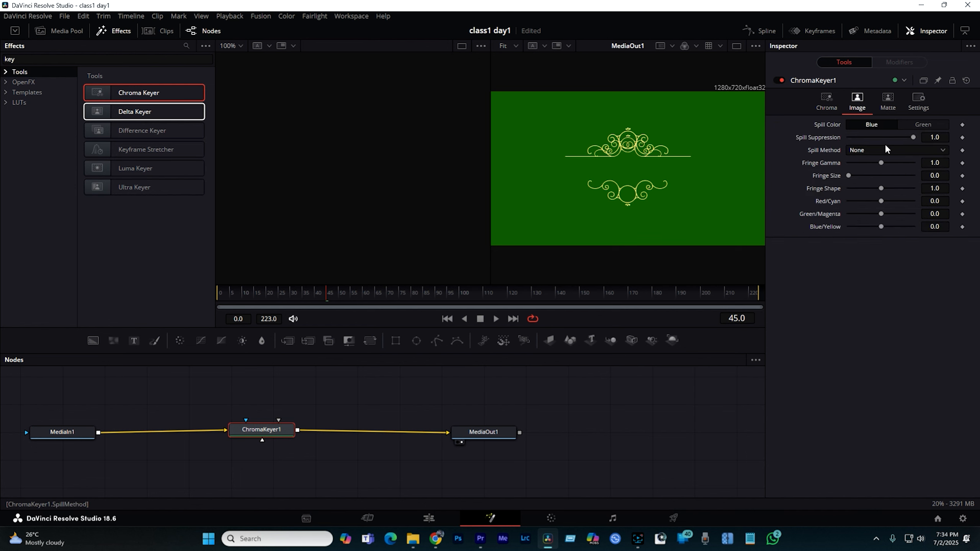
pyautogui.click(897, 111)
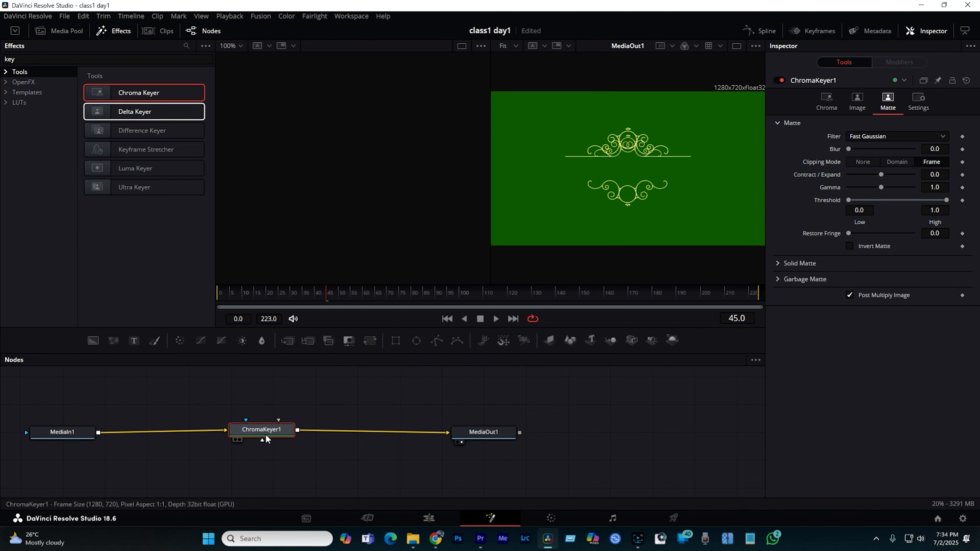
pyautogui.press('Delete')
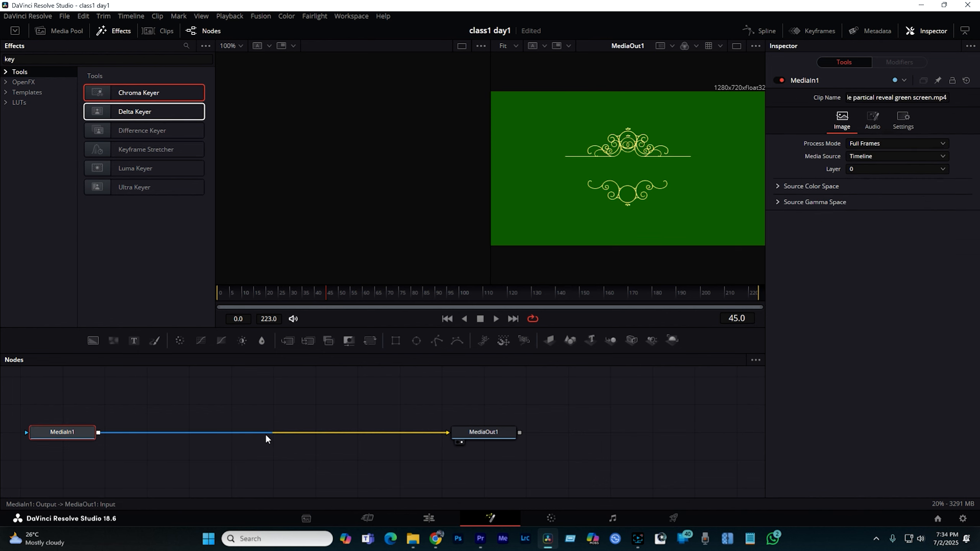
# Insert an Ultra Keyer and a Delta Keyer between MediaIn1 and MediaOut1, then delete the Ultra Keyer
pyautogui.click(152, 196)
pyautogui.click(132, 113)
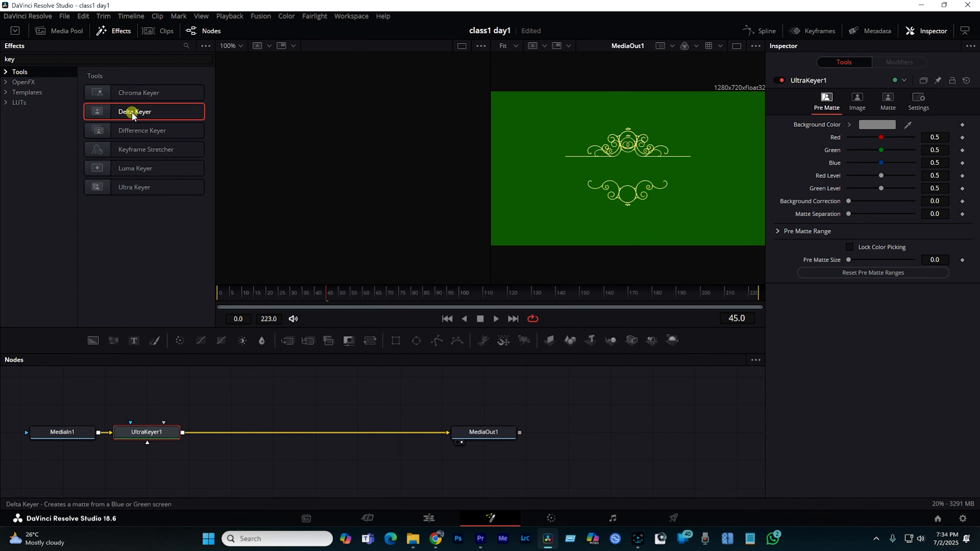
pyautogui.click(156, 113)
pyautogui.click(147, 433)
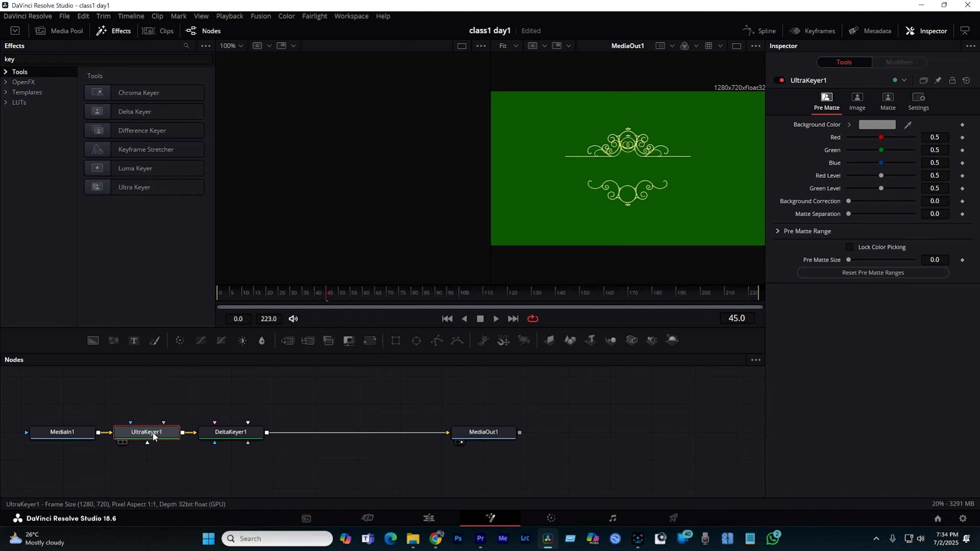
pyautogui.press('Delete')
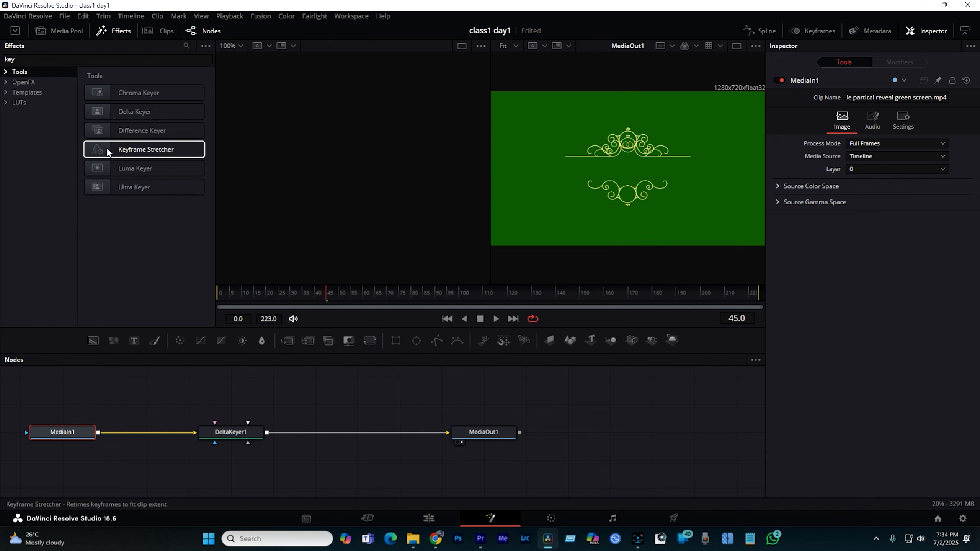
# Sample the clip's green backdrop as the Delta Keyer's background color
pyautogui.click(219, 430)
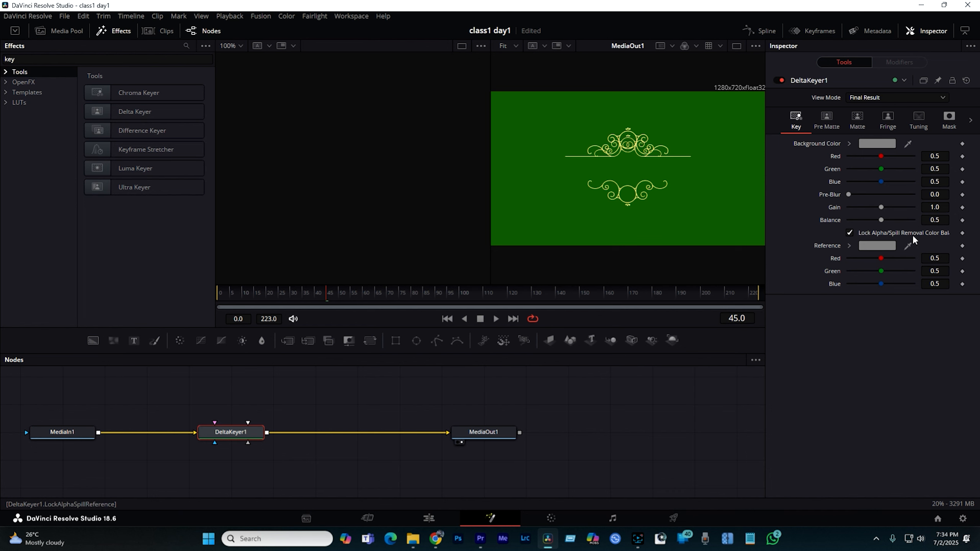
pyautogui.moveTo(908, 144); pyautogui.dragTo(689, 153)
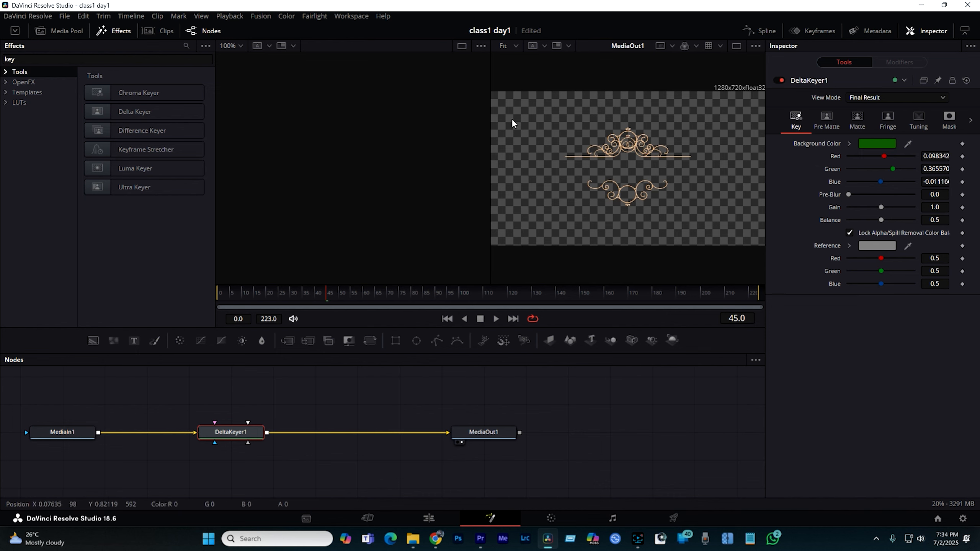
# Return to the edit timeline and play the keyed wedding title from the start
pyautogui.click(429, 518)
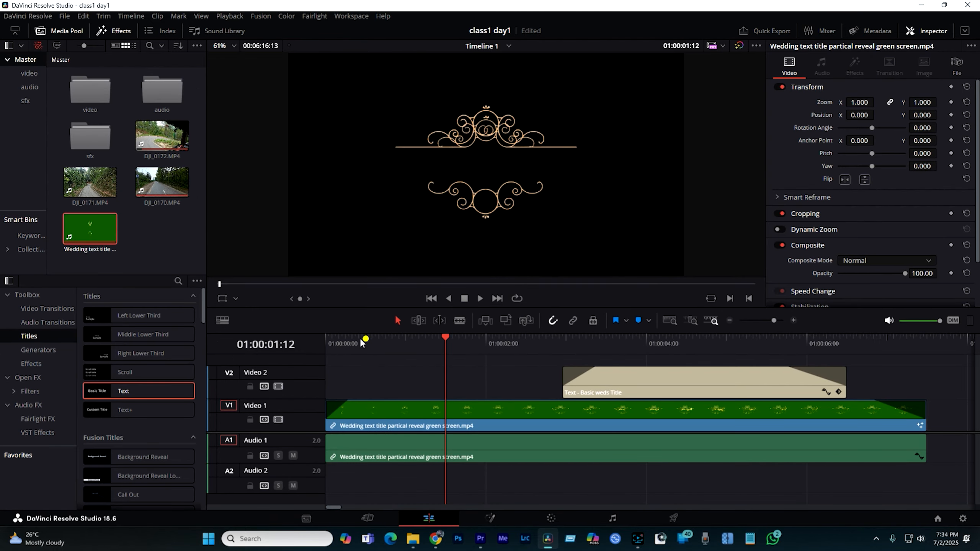
pyautogui.moveTo(365, 341); pyautogui.dragTo(308, 340)
pyautogui.press('space')
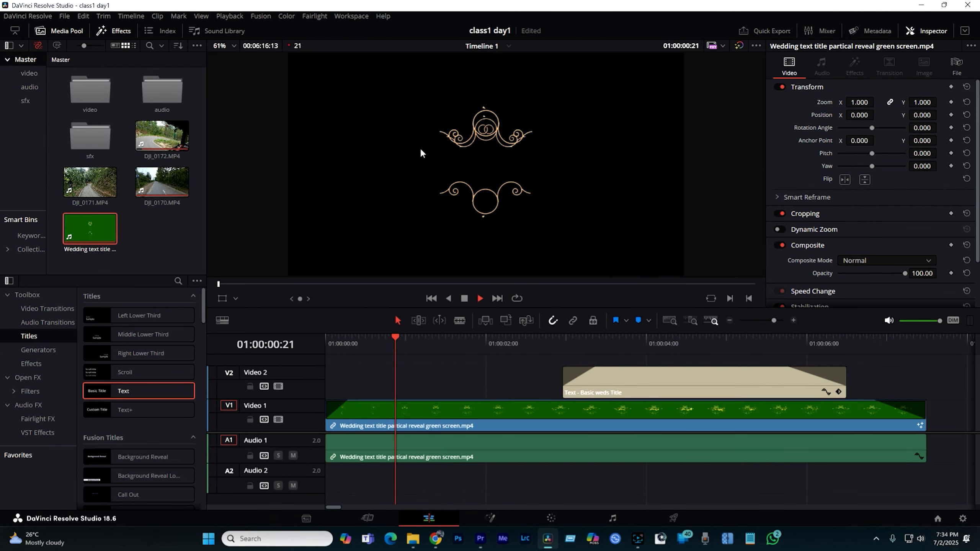
pyautogui.press('space')
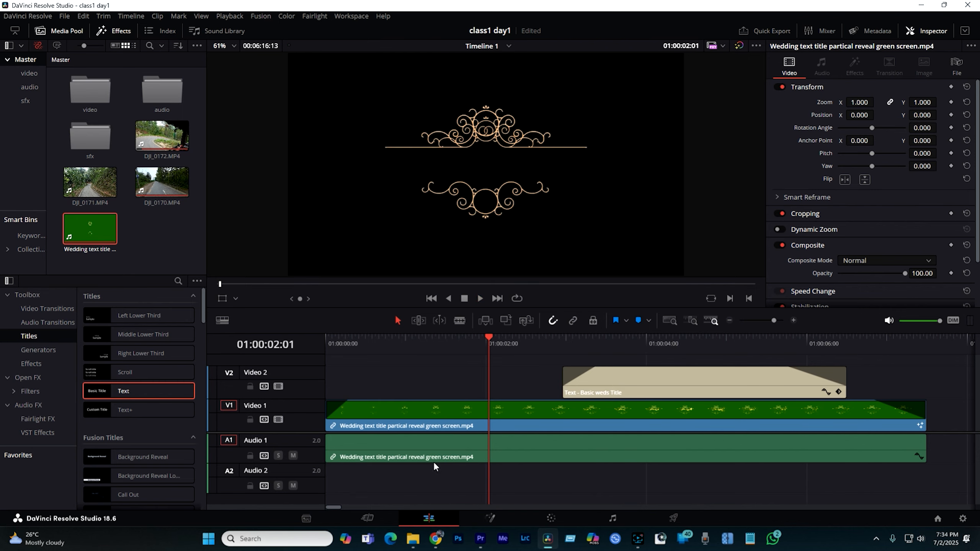
# Switch to File Explorer and place the 082806 photo~2 image from dji osmo > dashain at the start of track Video 3
pyautogui.moveTo(418, 532)
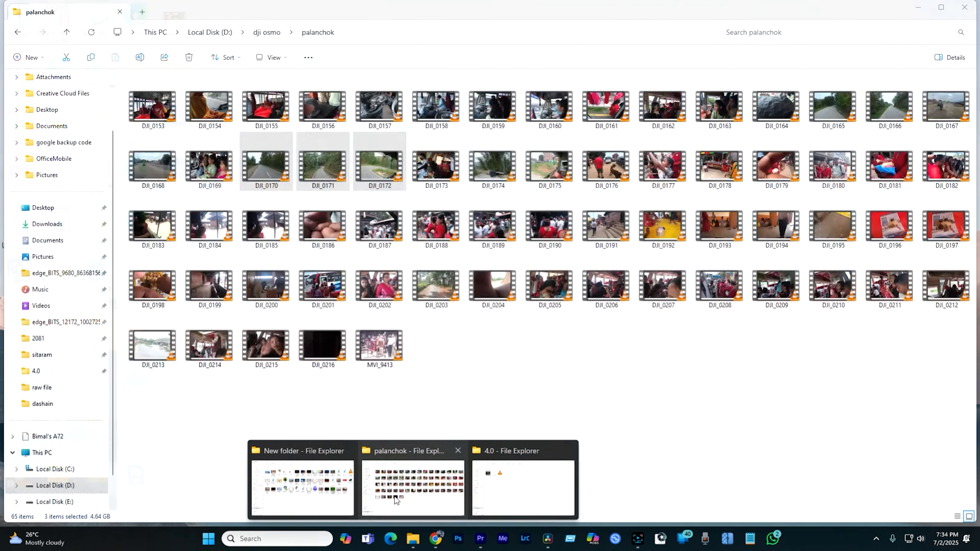
pyautogui.click(394, 495)
pyautogui.click(257, 32)
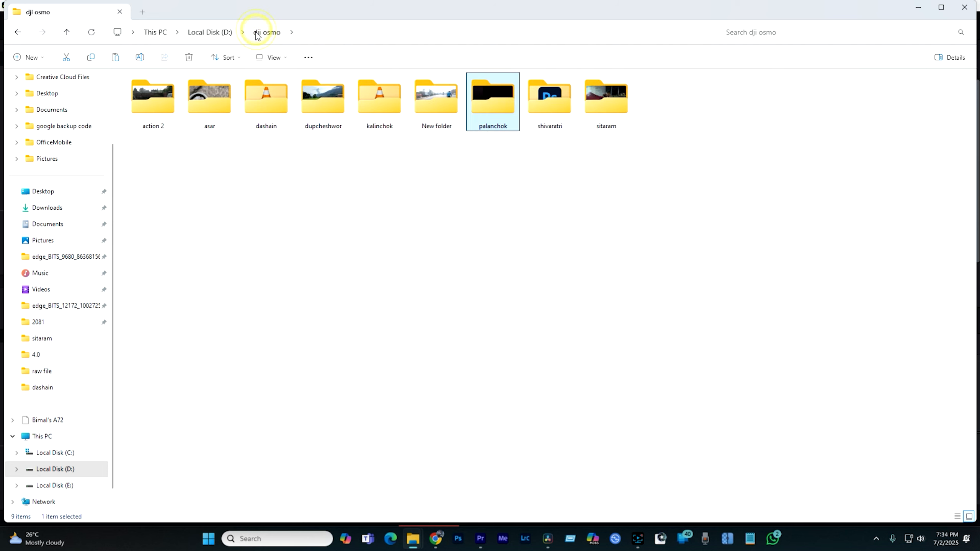
pyautogui.click(331, 111)
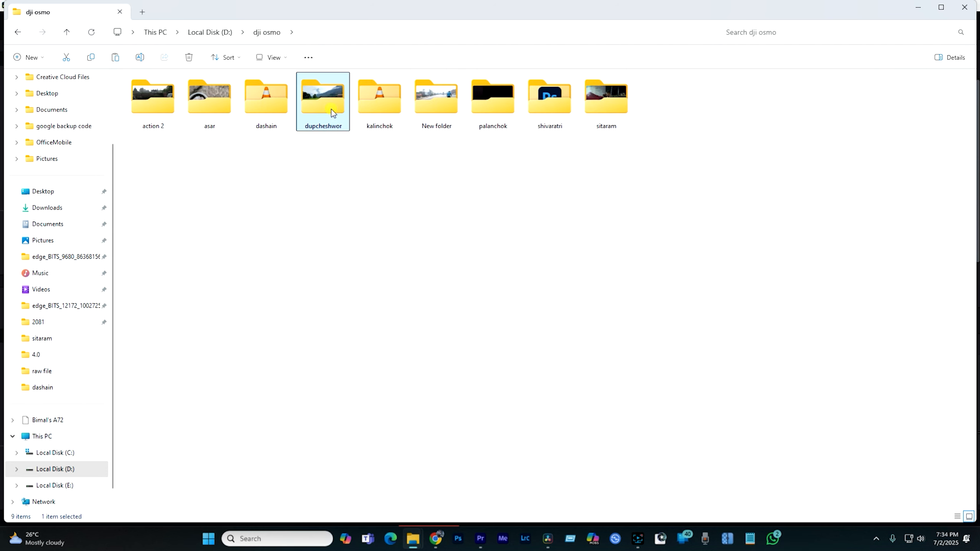
pyautogui.doubleClick(274, 100)
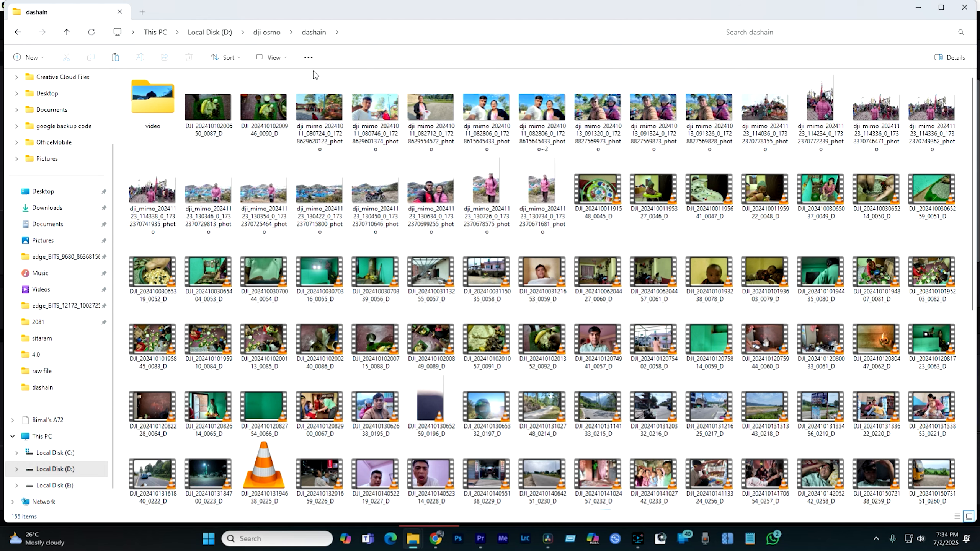
pyautogui.moveTo(551, 112); pyautogui.dragTo(328, 362)
# Play the timeline from the start with the photo in place
pyautogui.moveTo(371, 338); pyautogui.dragTo(303, 344)
pyautogui.press('space')
pyautogui.press('space')
# Move the Basic weds Title text clip from track Video 2 up to a new track, Video 4
pyautogui.click(487, 378)
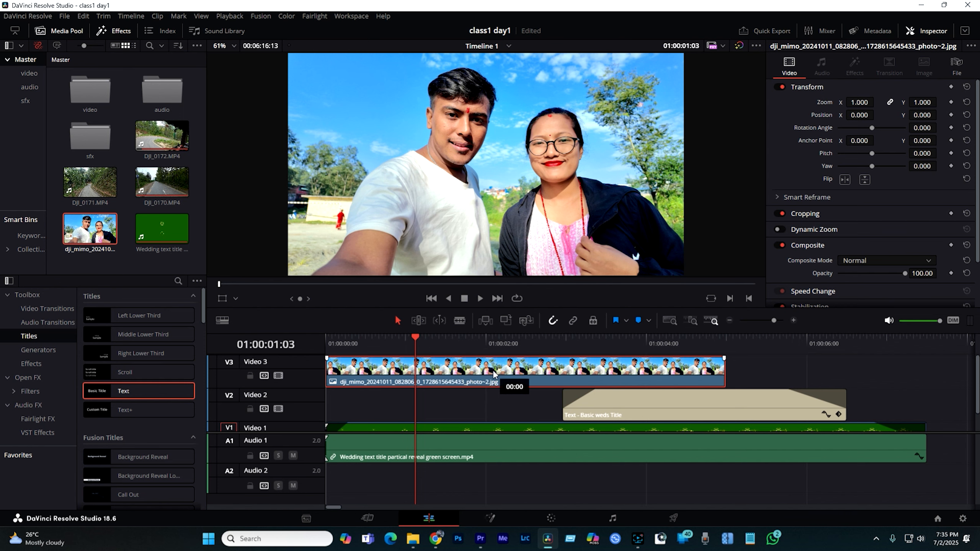
pyautogui.moveTo(596, 428); pyautogui.dragTo(848, 371)
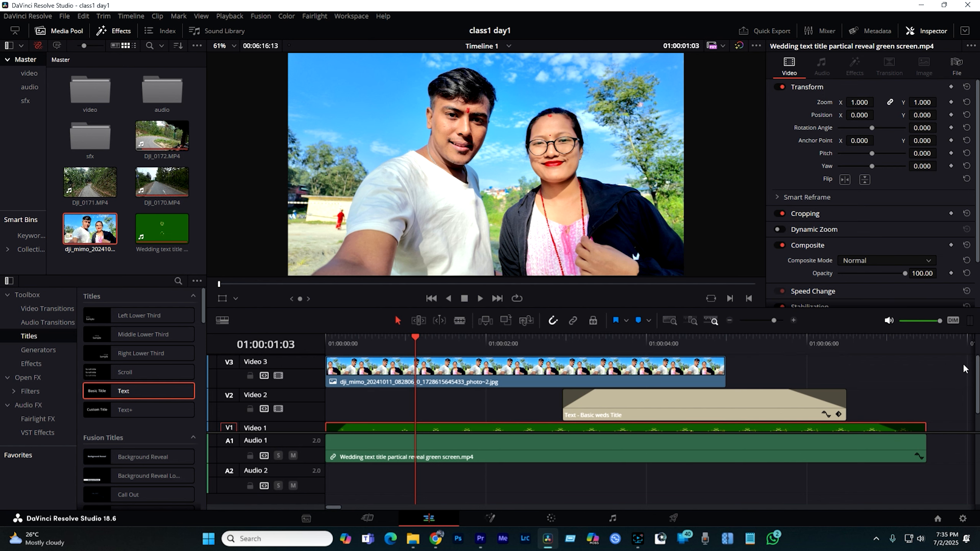
pyautogui.scroll(-2, 976, 376)
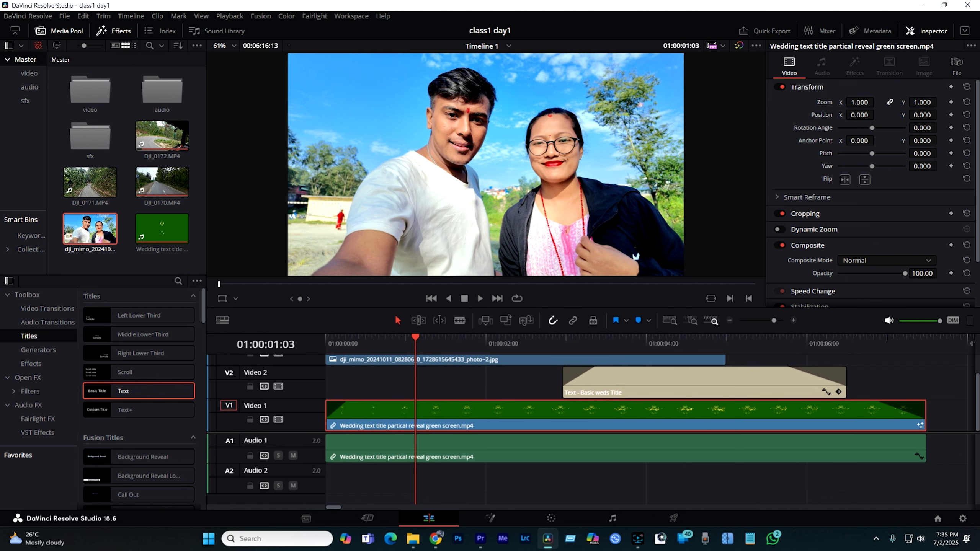
pyautogui.click(552, 363)
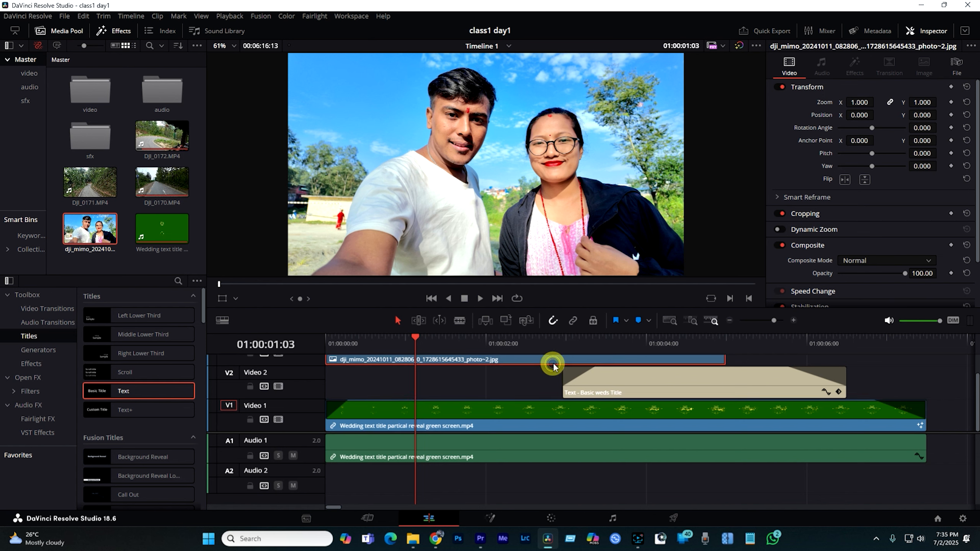
pyautogui.moveTo(664, 381); pyautogui.dragTo(660, 343)
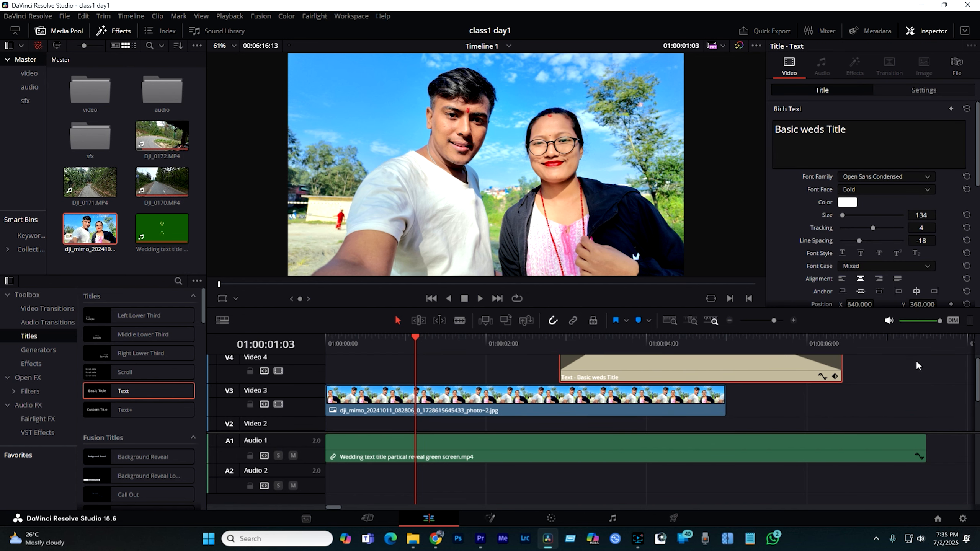
# Move the keyed wedding title clip up to Video 3 and place the 082806 photo~2 image at the start of track Video 1
pyautogui.scroll(-4, 978, 369)
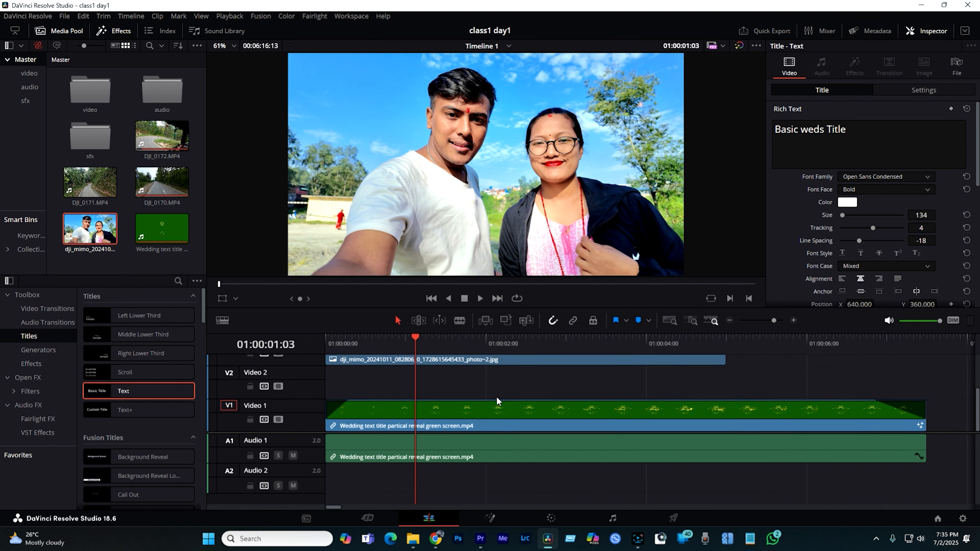
pyautogui.moveTo(486, 414); pyautogui.dragTo(477, 354)
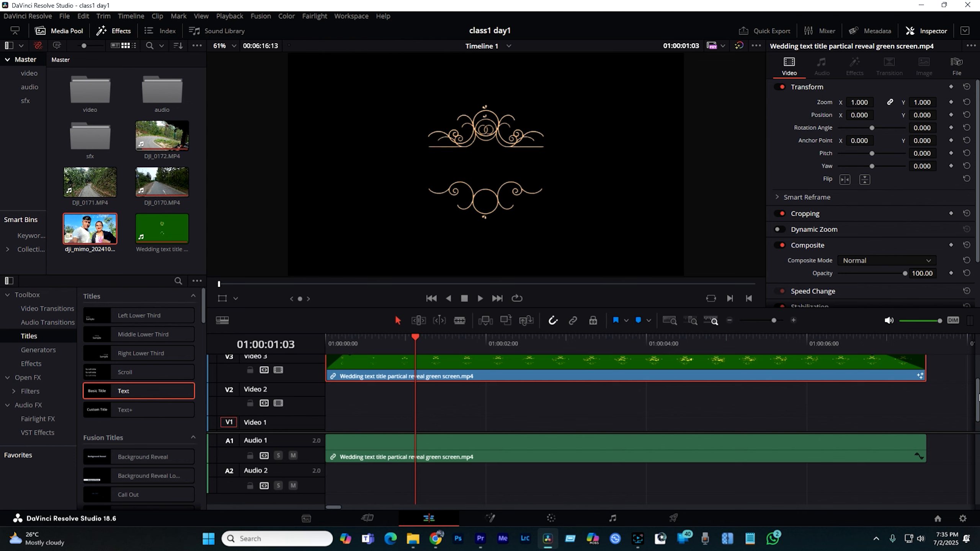
pyautogui.scroll(2, 978, 396)
pyautogui.scroll(-3, 978, 396)
pyautogui.moveTo(115, 237); pyautogui.dragTo(335, 419)
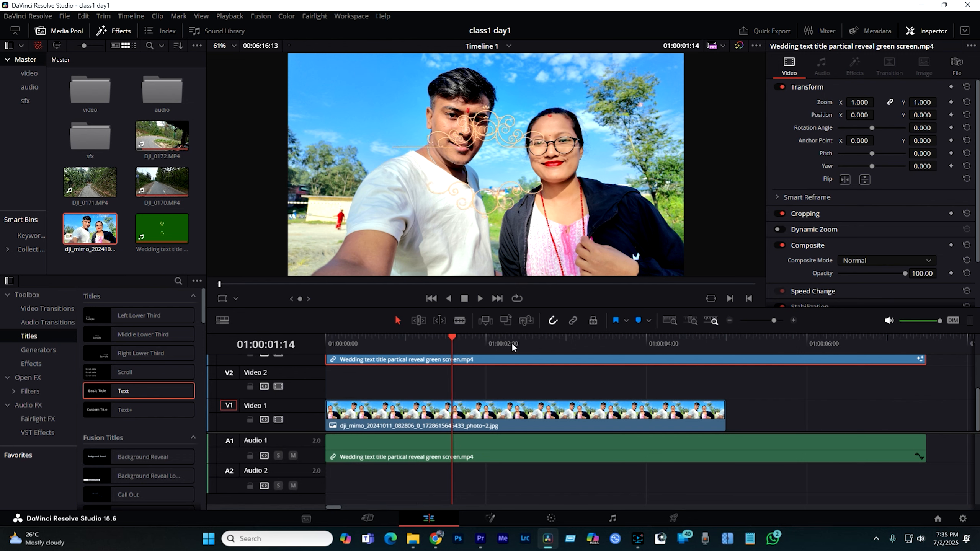
pyautogui.moveTo(976, 409); pyautogui.dragTo(976, 402)
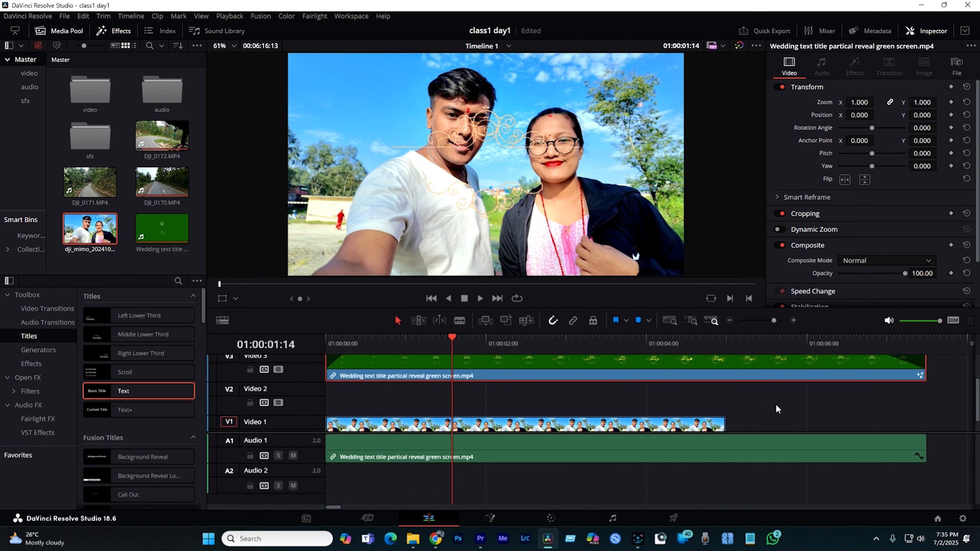
pyautogui.scroll(-3, 538, 401)
pyautogui.scroll(-6, 305, 392)
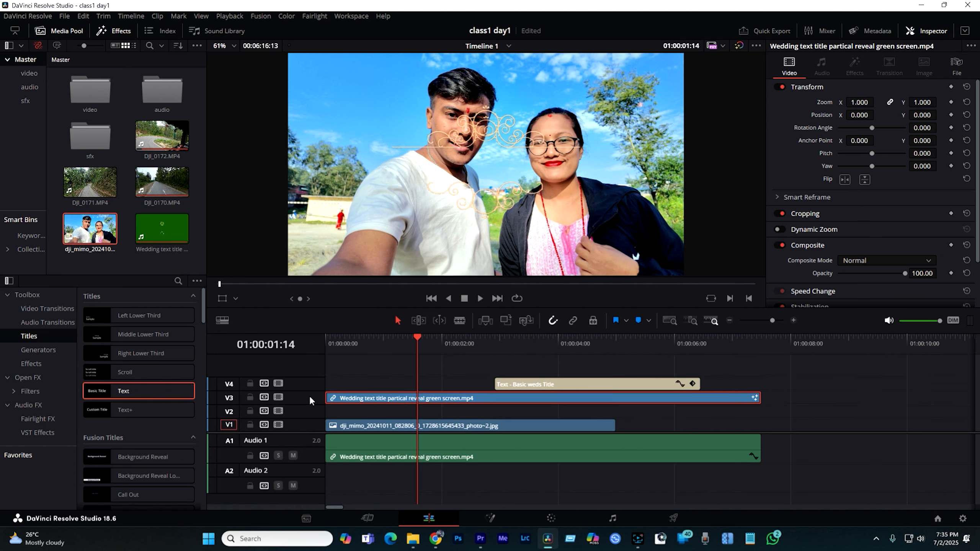
pyautogui.moveTo(376, 398); pyautogui.dragTo(377, 412)
pyautogui.moveTo(523, 387); pyautogui.dragTo(502, 402)
pyautogui.hotkey('ctrl', 'z')
pyautogui.hotkey('ctrl', 'z')
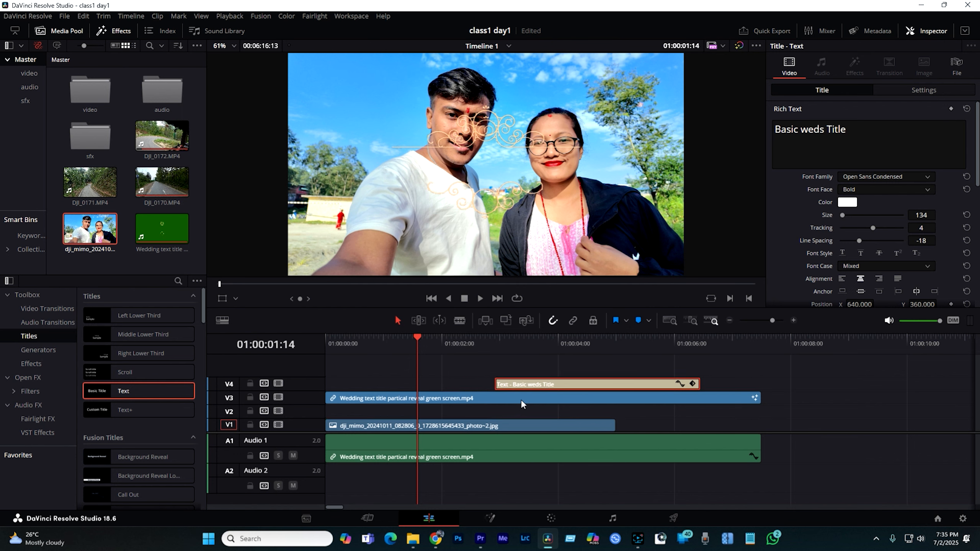
# Move the wedding title clip and the Basic weds Title text down one track together, to Video 2 and Video 3
pyautogui.moveTo(478, 376); pyautogui.dragTo(515, 397)
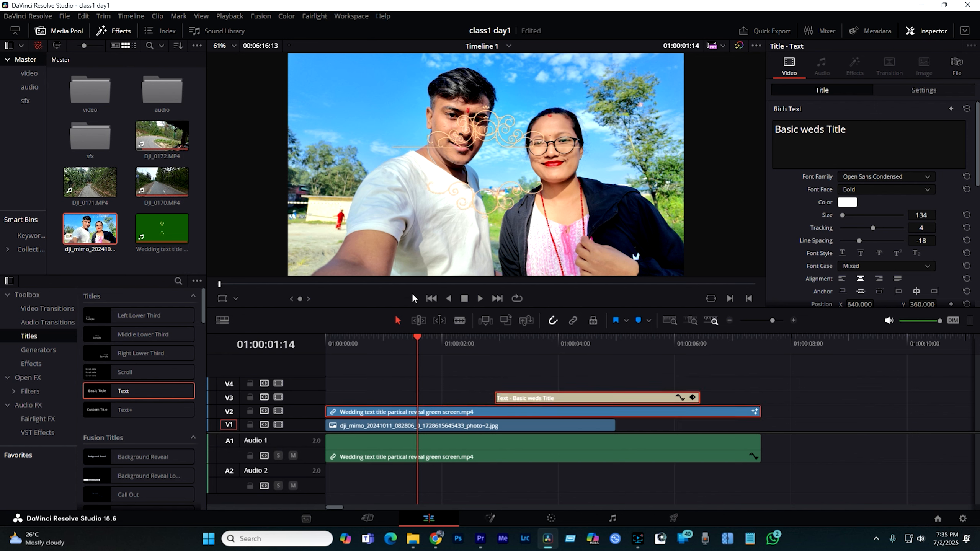
pyautogui.click(400, 118)
# Play the timeline from the start to check the keyed title over the photo
pyautogui.click(355, 337)
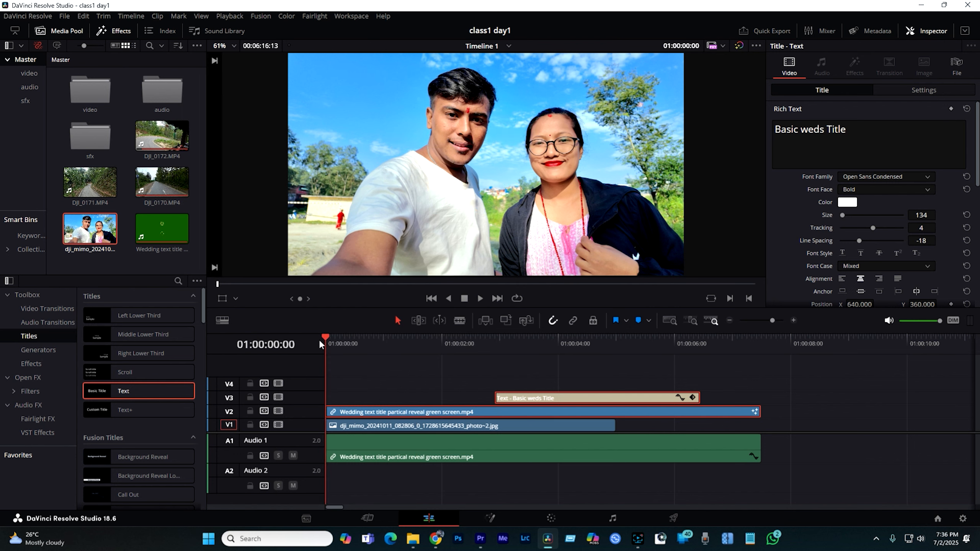
pyautogui.click(360, 426)
pyautogui.click(421, 411)
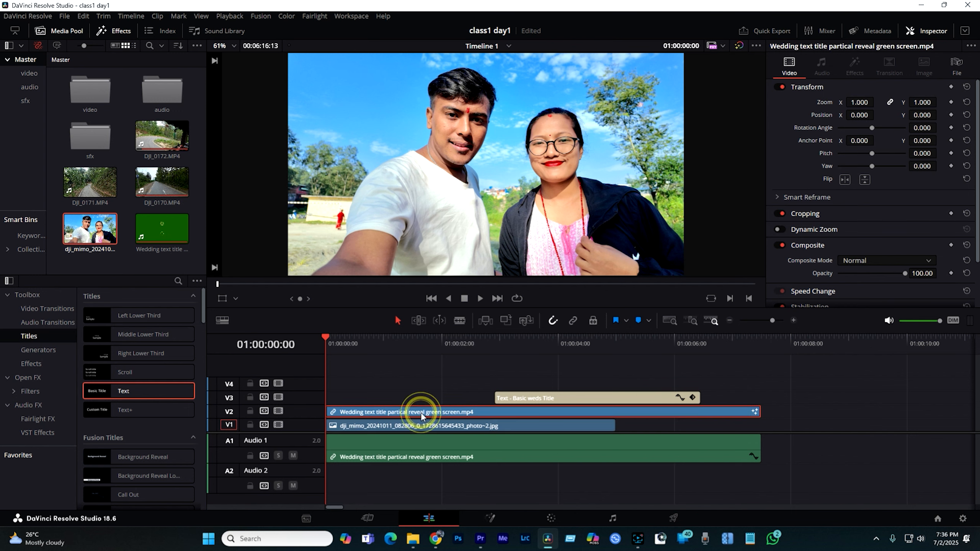
pyautogui.click(381, 427)
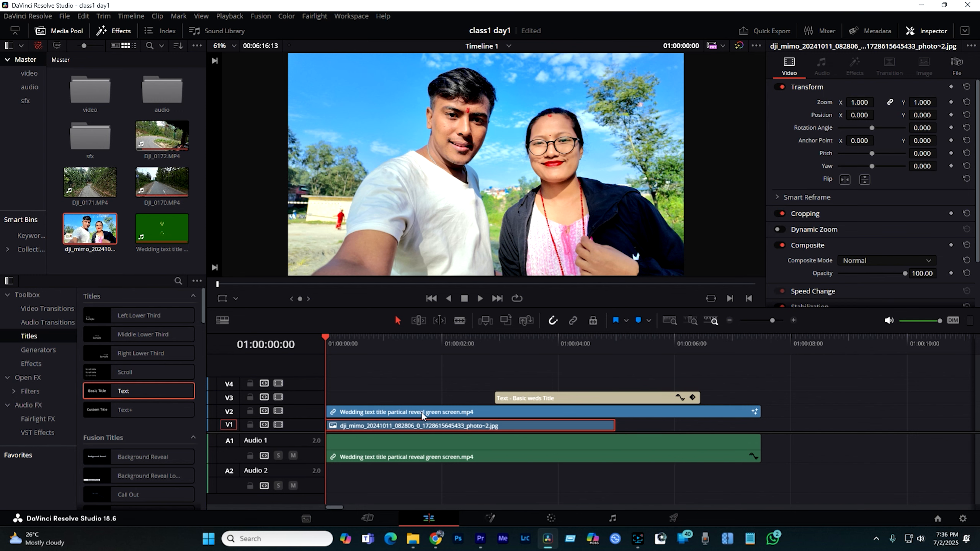
pyautogui.click(446, 413)
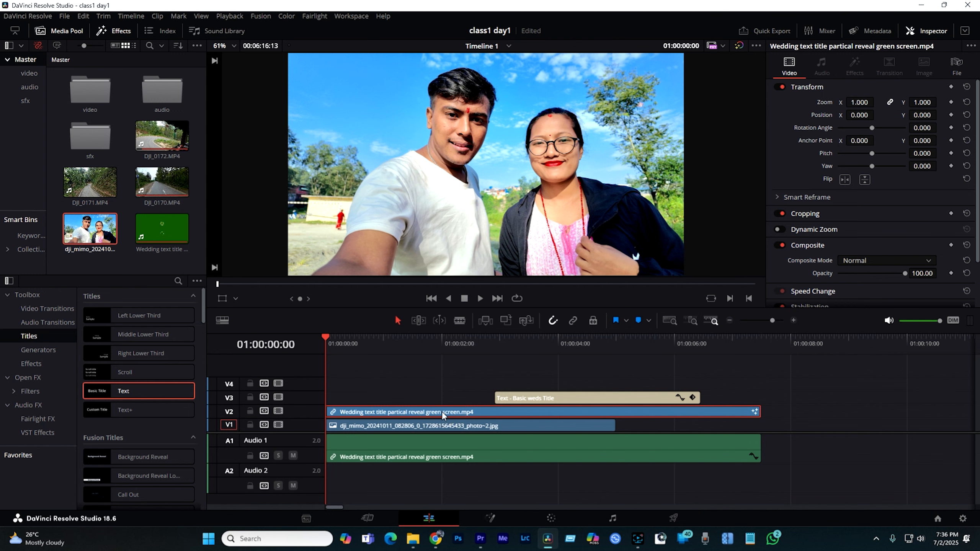
pyautogui.press('space')
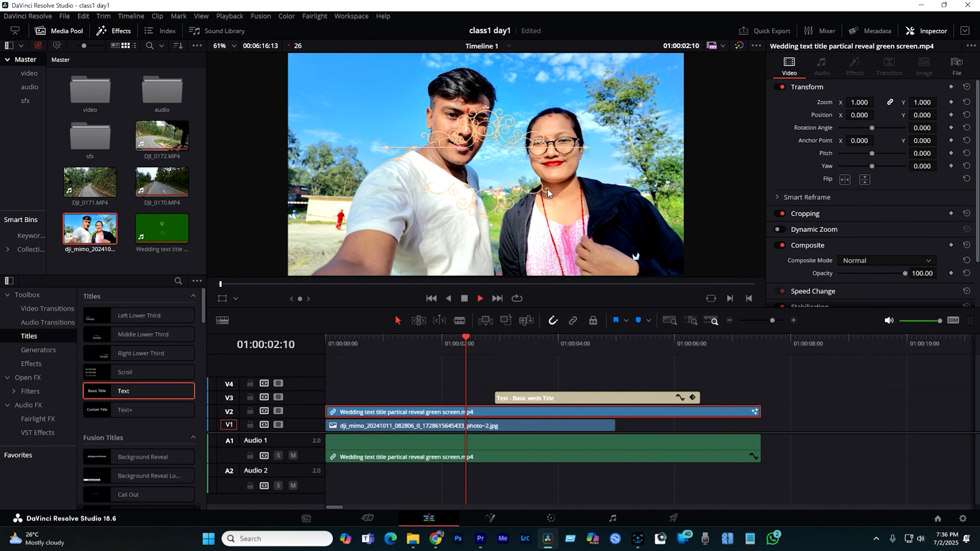
pyautogui.press('space')
# Reduce the opacity of the photo on track Video 1 to 29.01 with the playhead back at the timeline start
pyautogui.moveTo(387, 335); pyautogui.dragTo(287, 411)
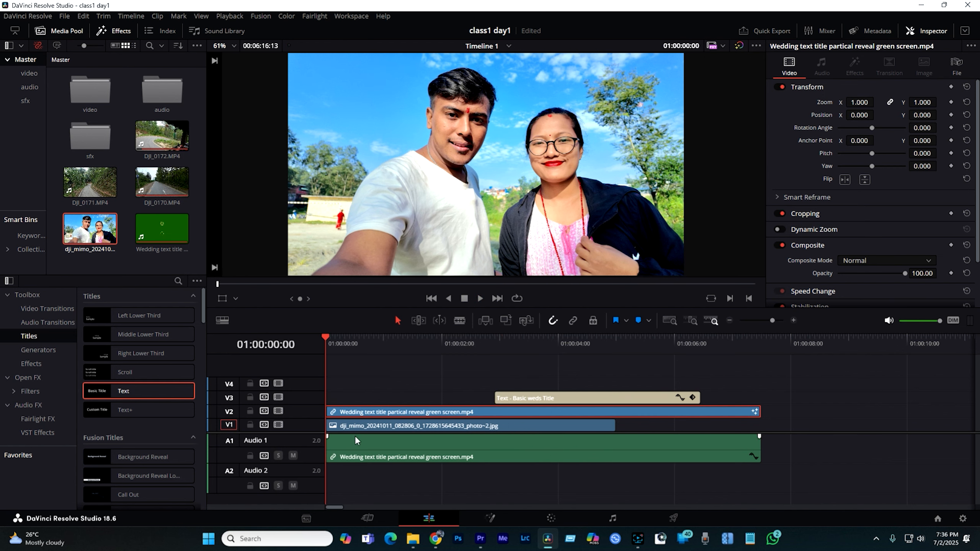
pyautogui.click(364, 429)
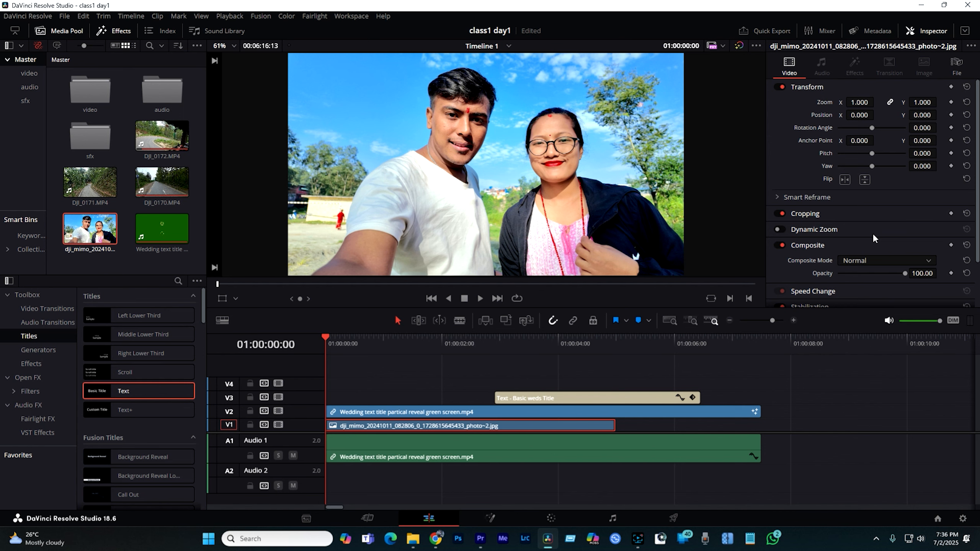
pyautogui.scroll(-3, 872, 236)
pyautogui.moveTo(905, 218); pyautogui.dragTo(864, 218)
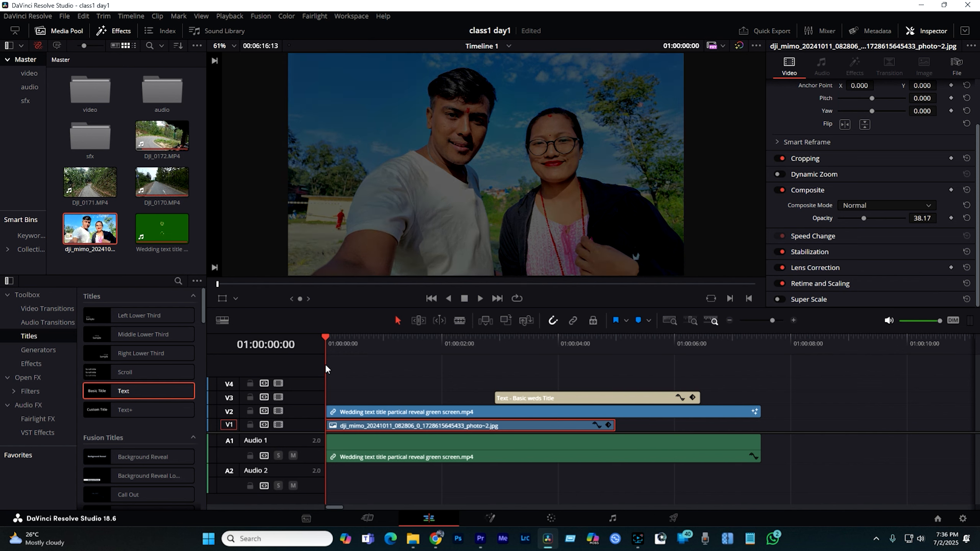
pyautogui.click(324, 335)
pyautogui.moveTo(862, 219); pyautogui.dragTo(857, 219)
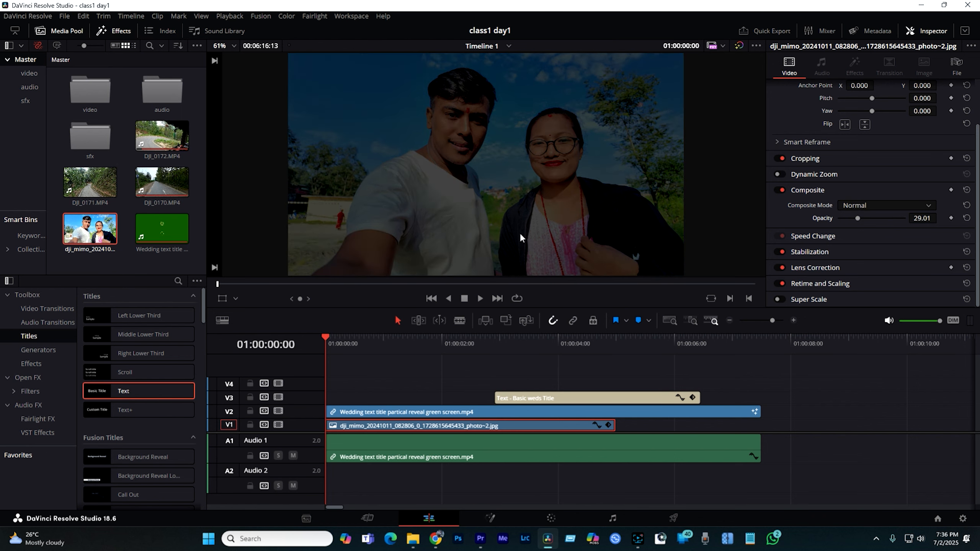
# Play back the dimmed photo with the title and extend the photo on Video 1 to the wedding title clip's end
pyautogui.press('space')
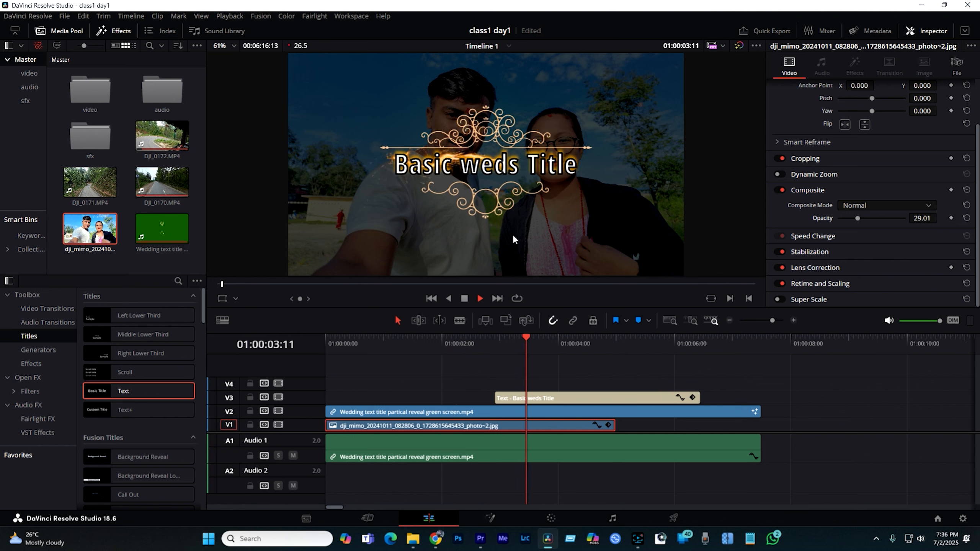
pyautogui.press('space')
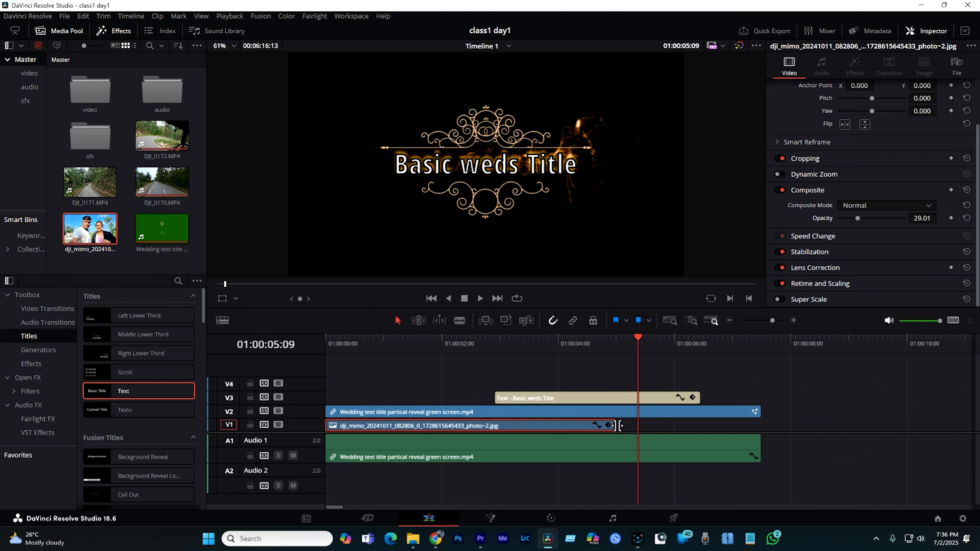
pyautogui.moveTo(610, 425); pyautogui.dragTo(761, 423)
pyautogui.click(382, 338)
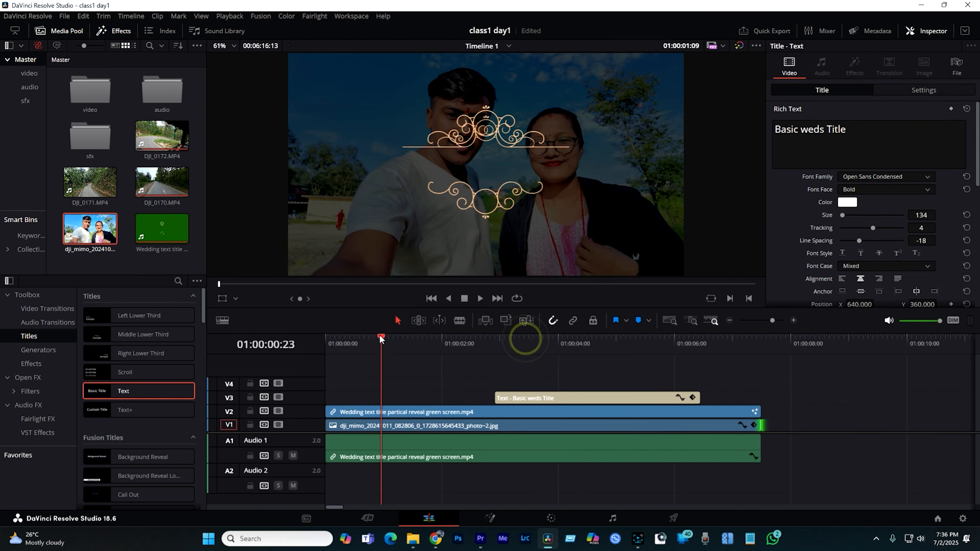
pyautogui.click(759, 426)
pyautogui.moveTo(759, 426)
pyautogui.mouseDown()
pyautogui.moveTo(637, 426)
pyautogui.moveTo(761, 425)
pyautogui.mouseUp()
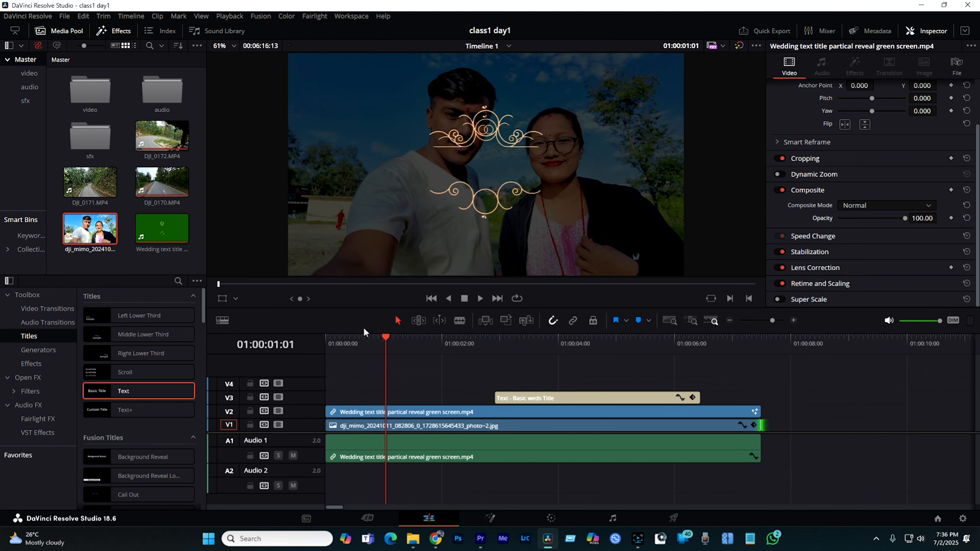
# Open the original green screen wedding title clip from the media pool in the viewer
pyautogui.moveTo(346, 336); pyautogui.dragTo(234, 322)
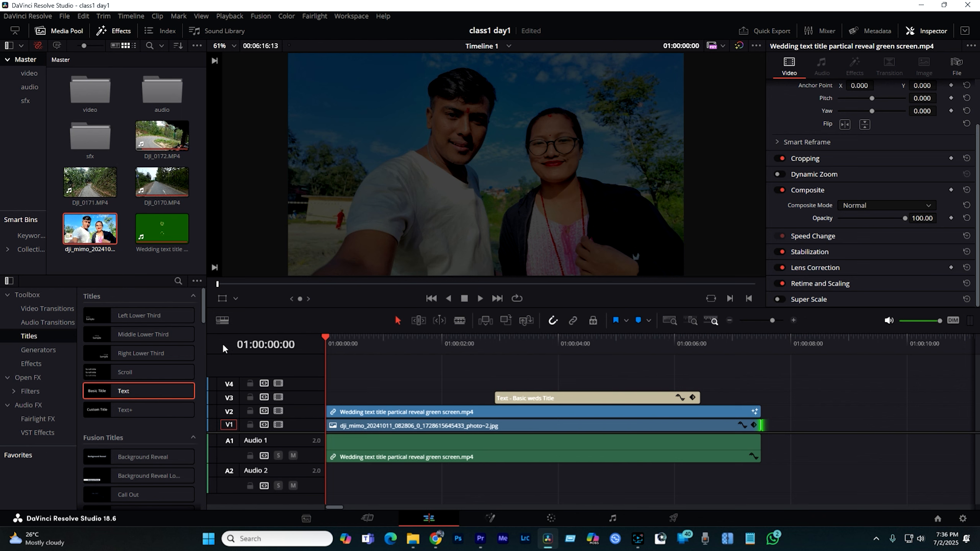
pyautogui.click(357, 339)
pyautogui.doubleClick(147, 223)
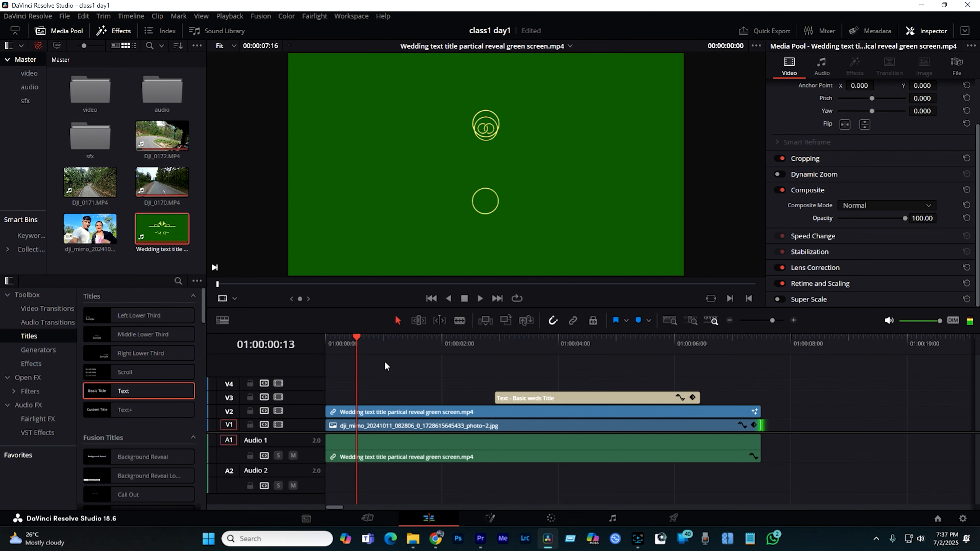
# Return to the timeline and play the composite from the start until the Basic weds Title text ends
pyautogui.click(386, 375)
pyautogui.moveTo(356, 334); pyautogui.dragTo(286, 333)
pyautogui.press('space')
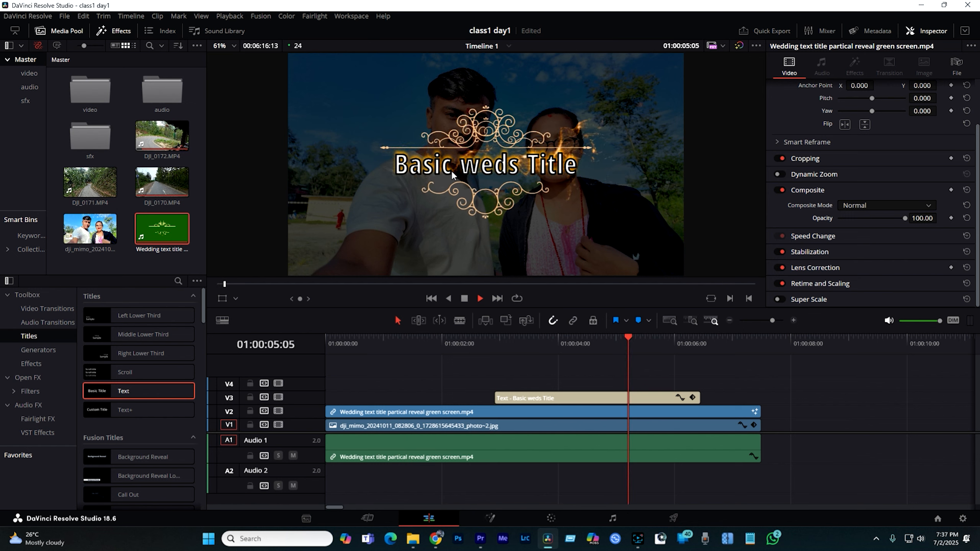
pyautogui.press('space')
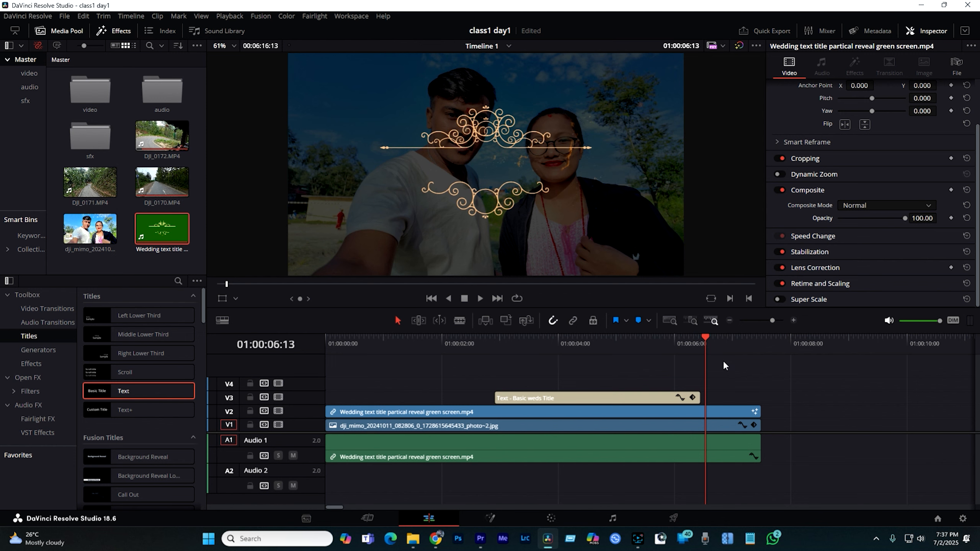
# Replay the opening of the wedding title animation over the dimmed photo from the timeline start
pyautogui.moveTo(425, 337); pyautogui.dragTo(280, 357)
pyautogui.press('space')
pyautogui.press('space')
pyautogui.press('space')
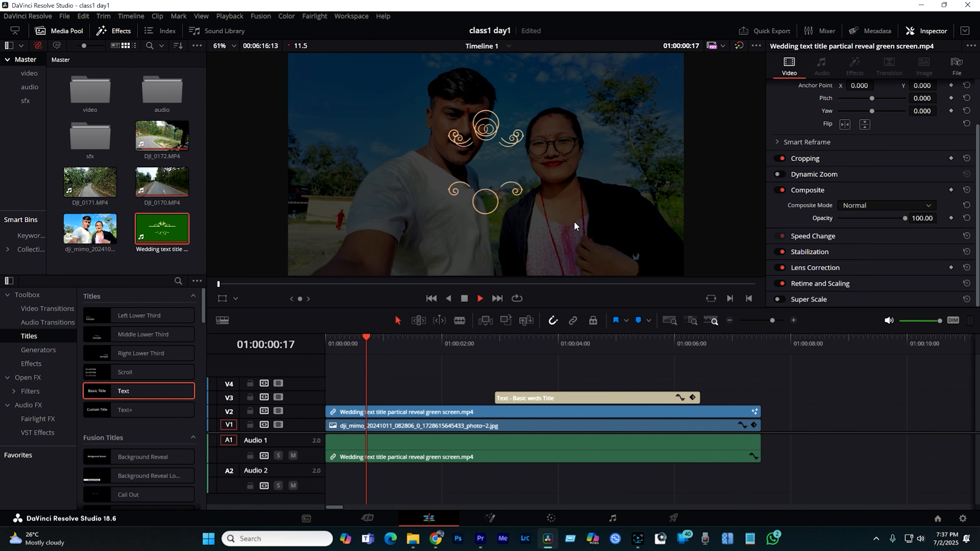
pyautogui.moveTo(360, 336); pyautogui.dragTo(277, 346)
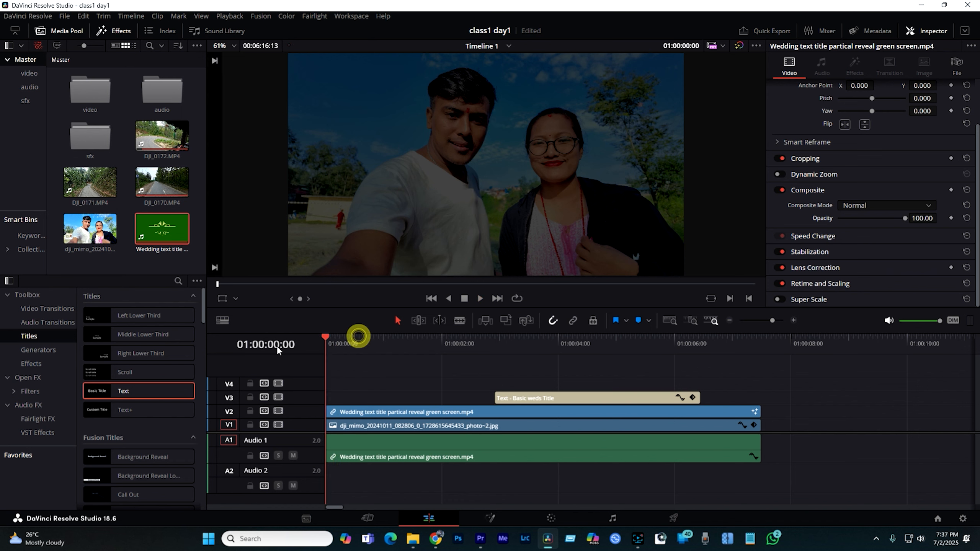
pyautogui.press('space')
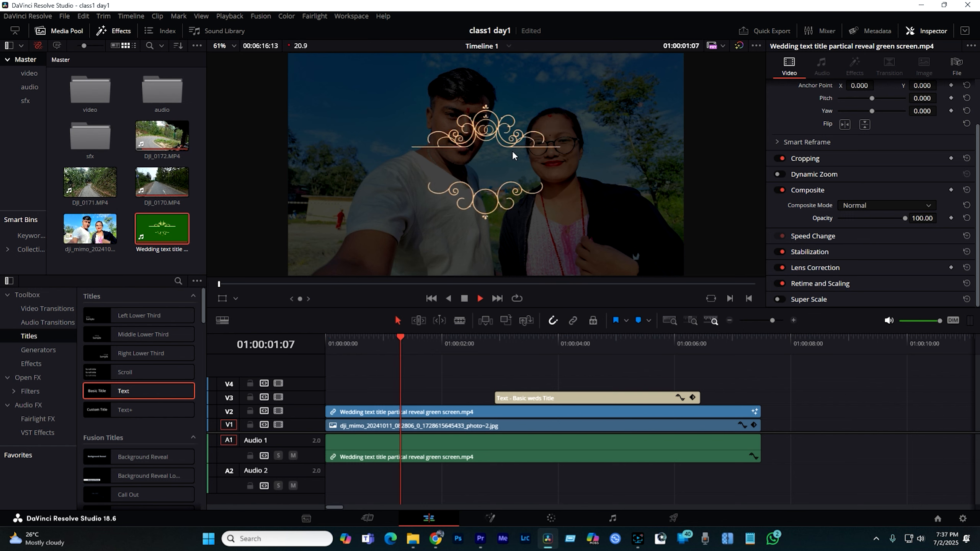
# View the green screen source clip again for comparison and play the finished composite from the timeline start
pyautogui.click(168, 216)
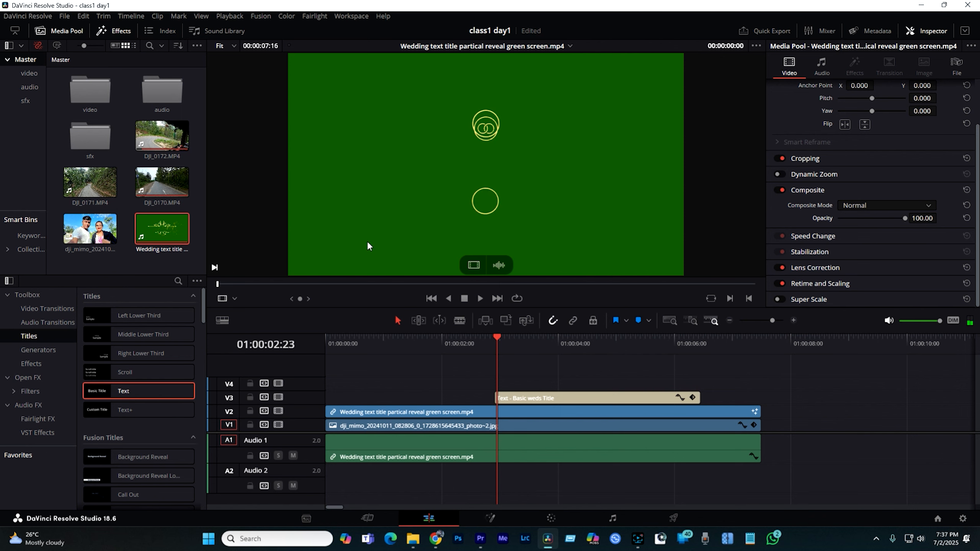
pyautogui.moveTo(398, 336); pyautogui.dragTo(244, 347)
pyautogui.press('space')
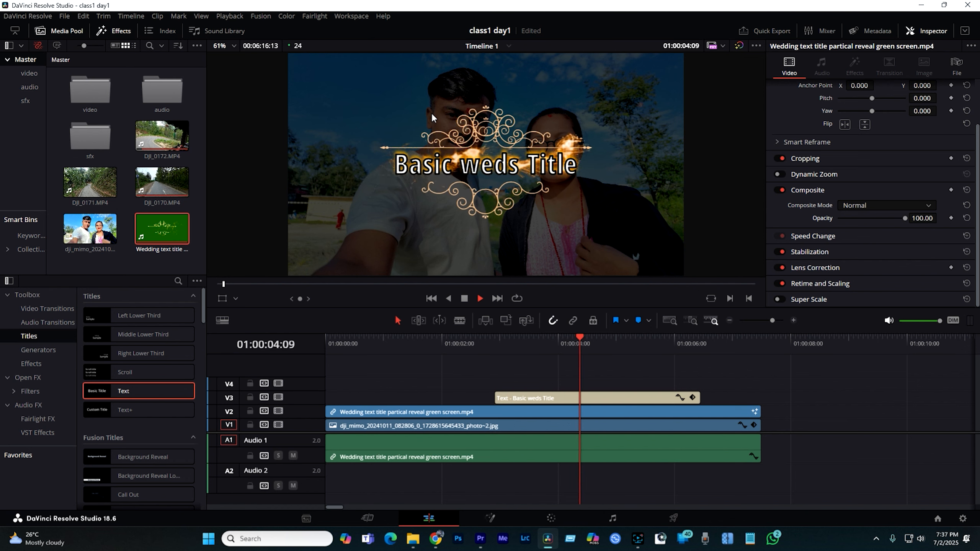
pyautogui.press('space')
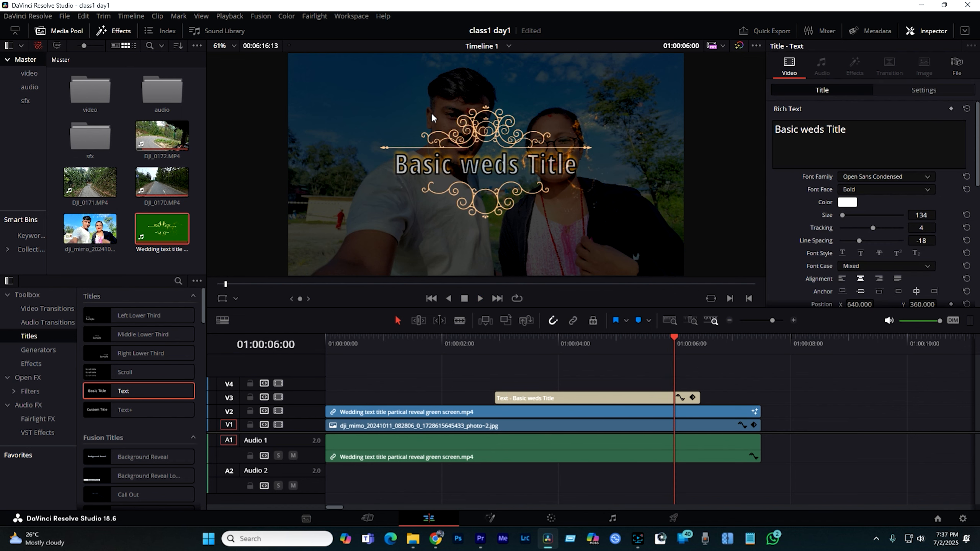